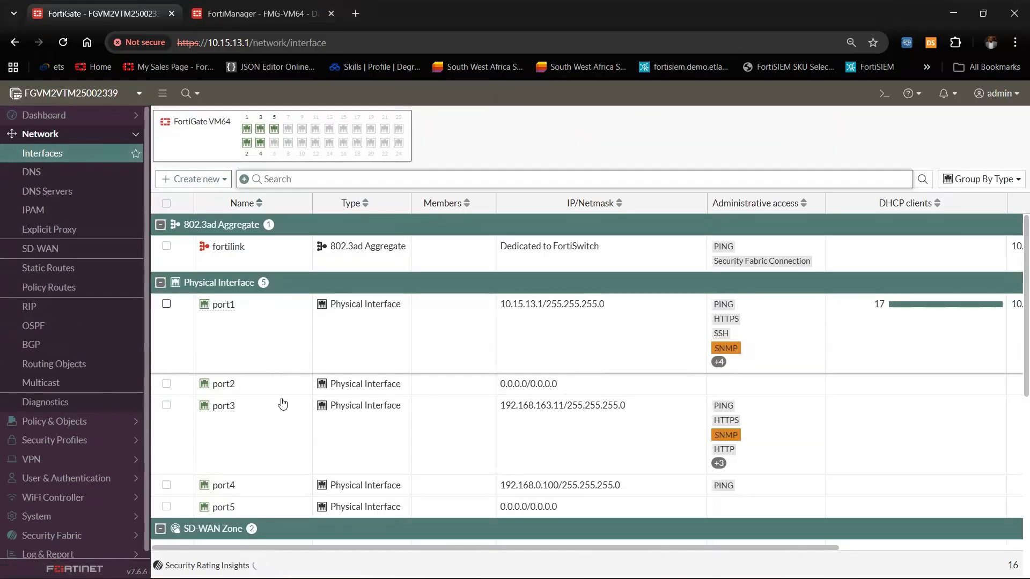
Open port3 (192.168.163.11), confirm FMG-Access is allowed, and save the interface
left_click(328, 433)
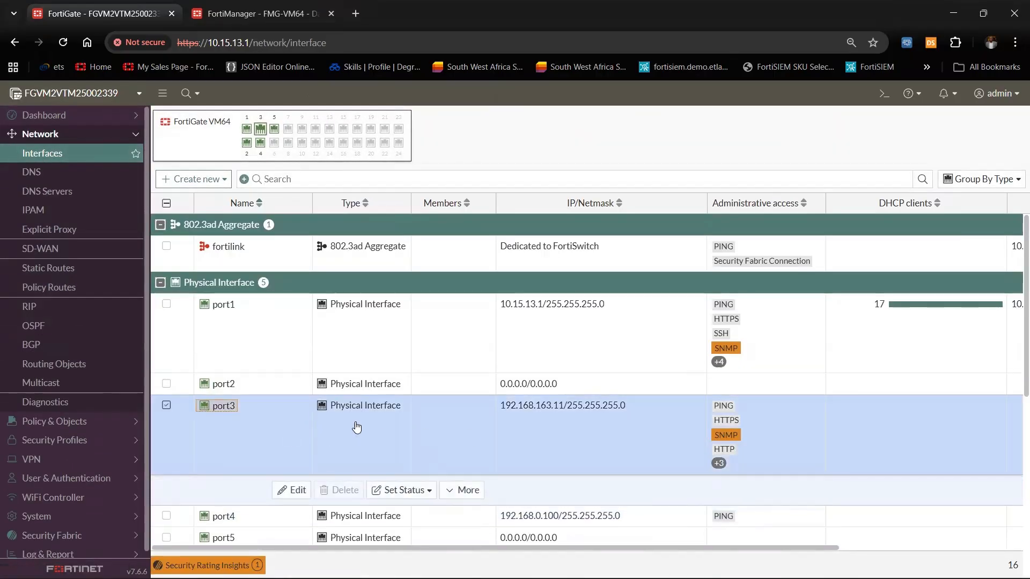
double_click(356, 428)
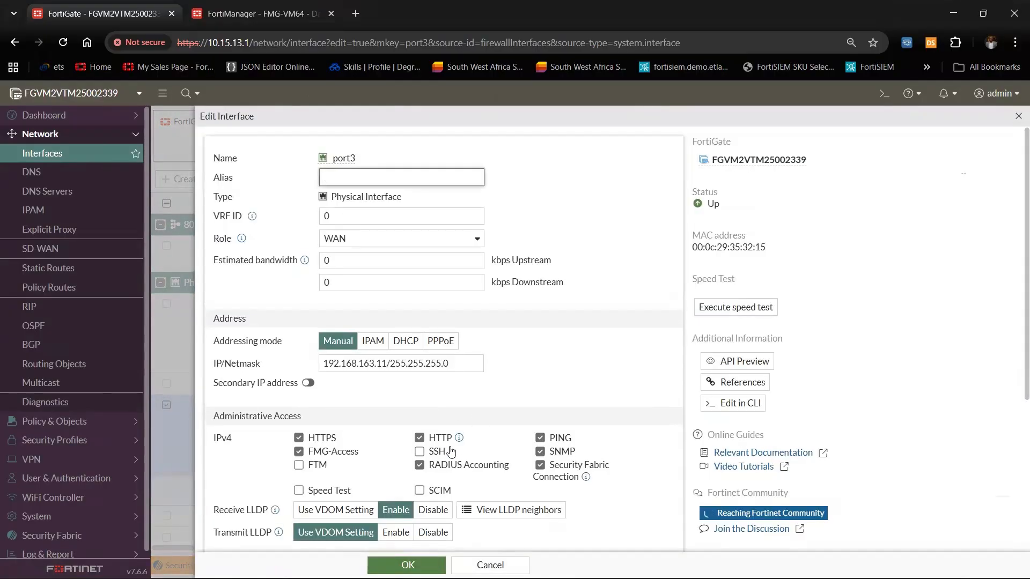
scroll(536, 402, "down", 1)
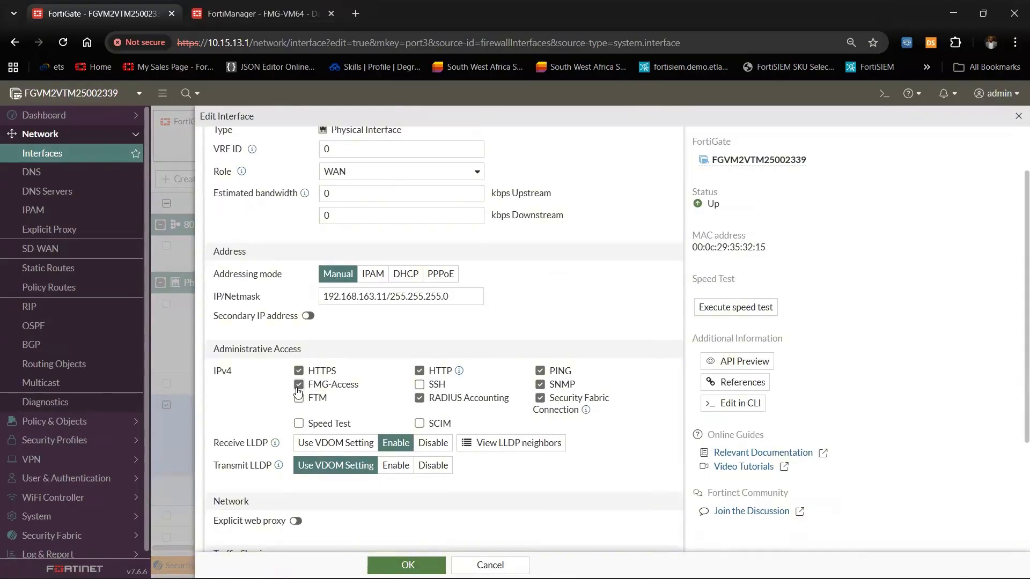
scroll(349, 387, "up", 1)
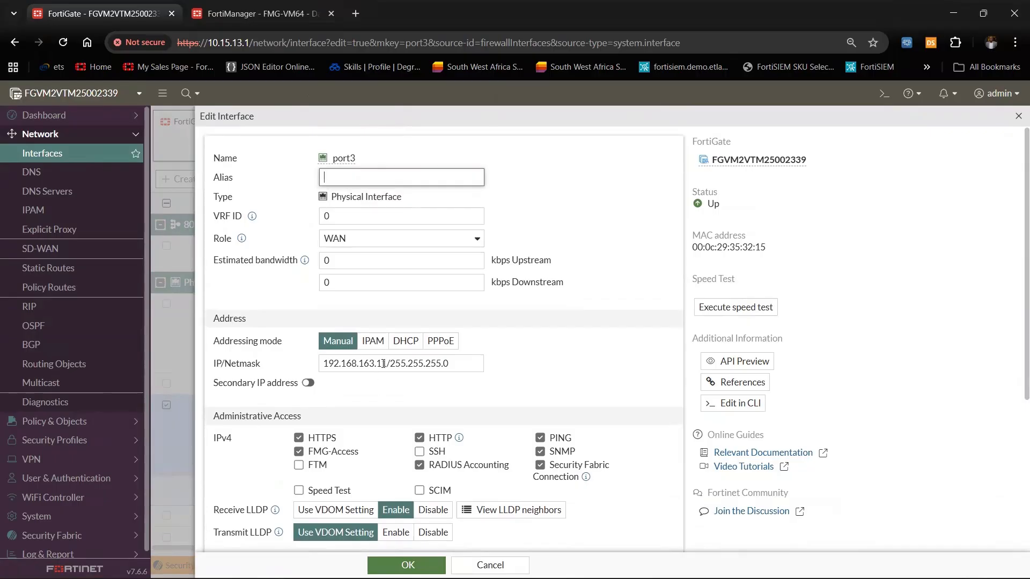
scroll(393, 411, "down", 2)
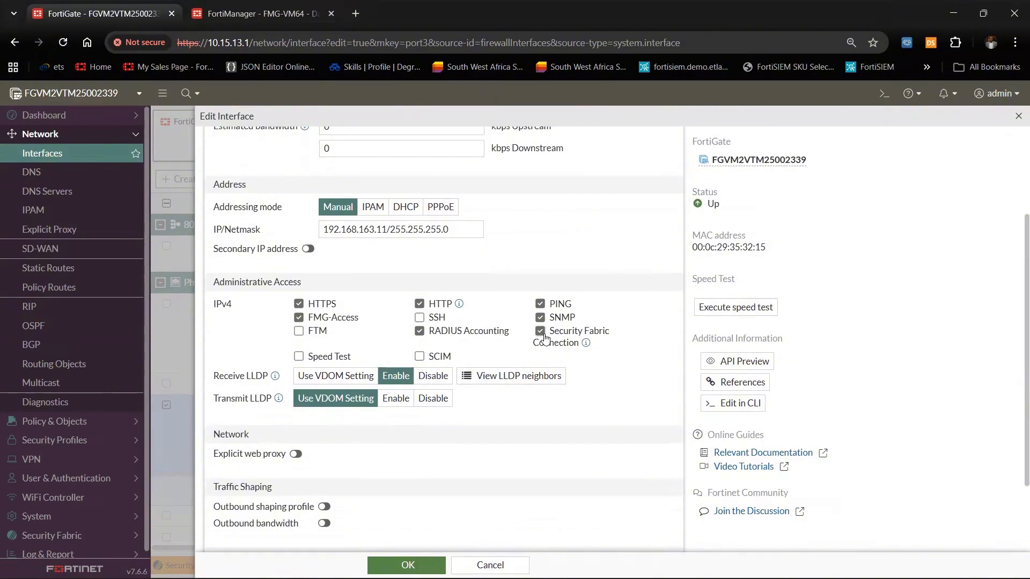
left_click(408, 565)
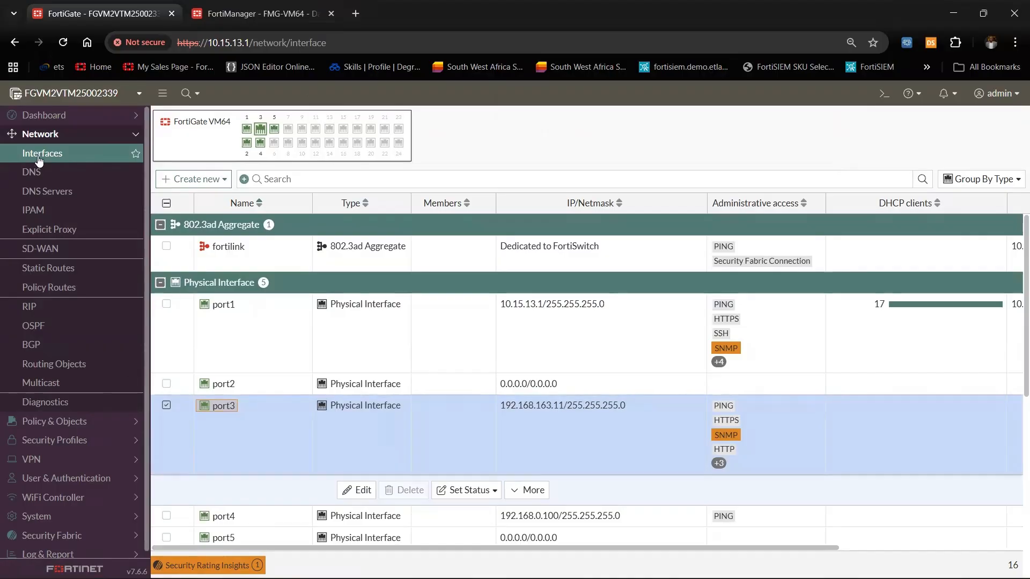
Start a new virtual IP under Policy & Objects with external IP 192.168.163.100
left_click(90, 142)
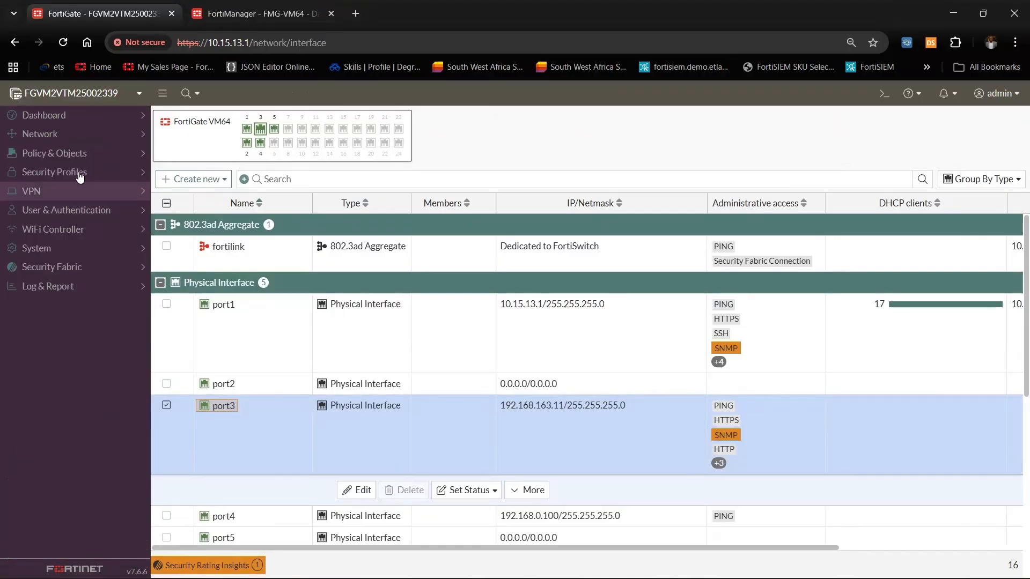
left_click(82, 156)
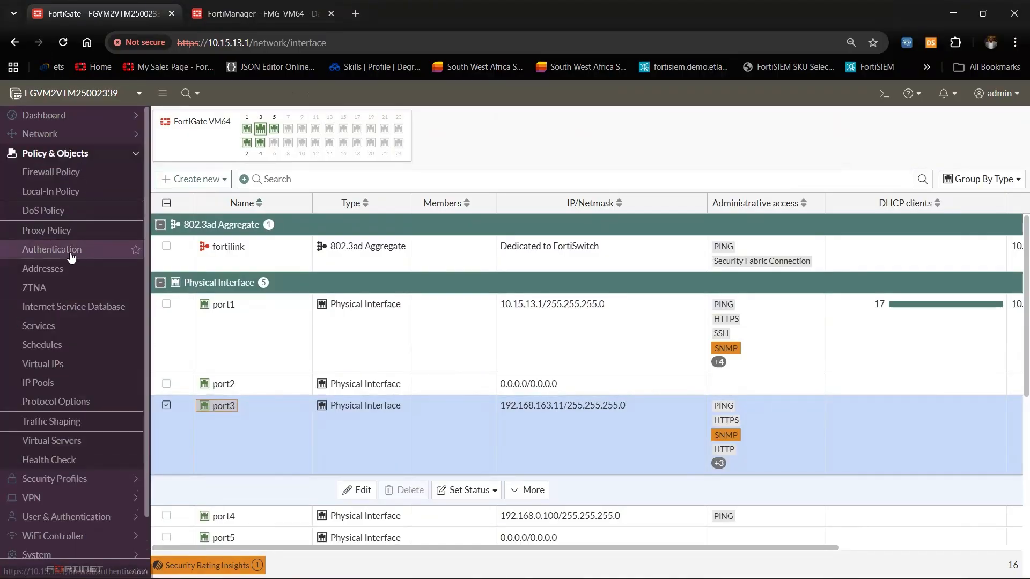
left_click(73, 185)
left_click(56, 369)
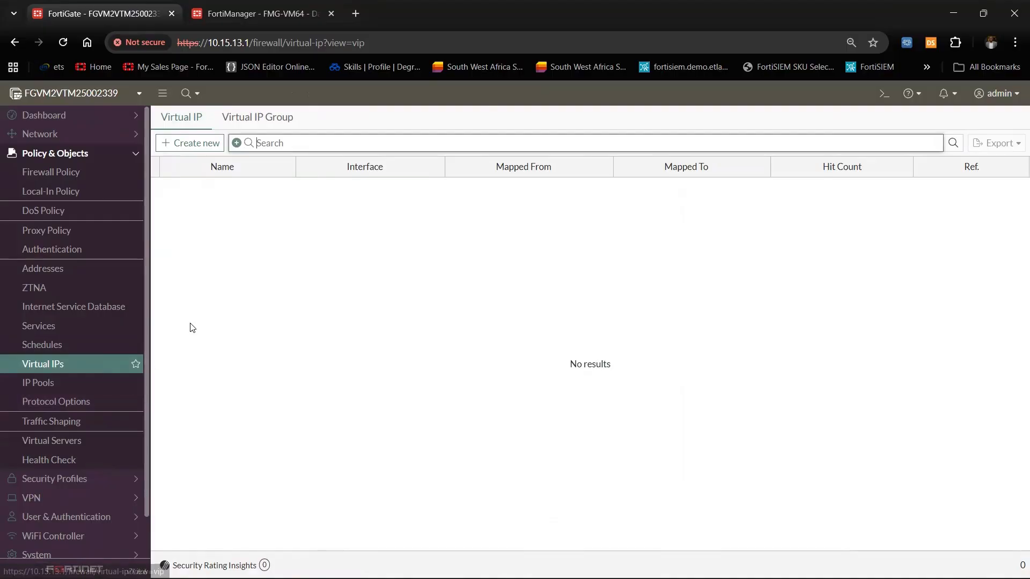
left_click(194, 142)
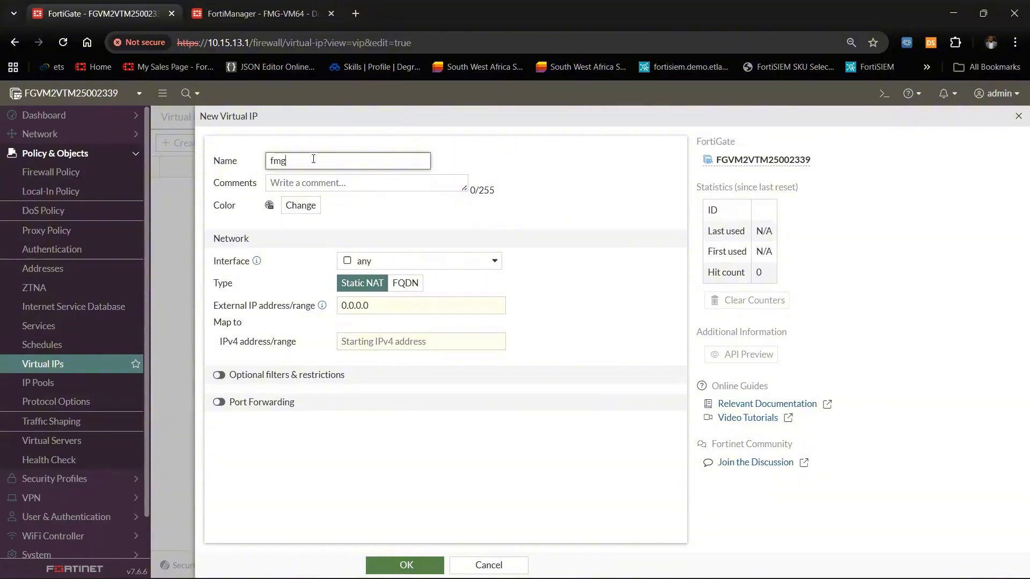
left_click_drag(379, 310, 337, 310)
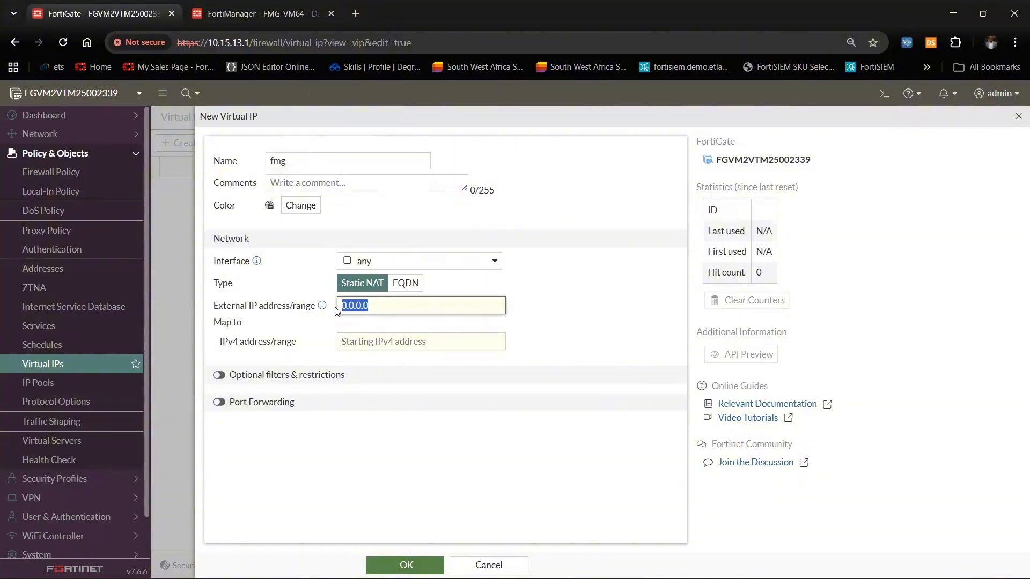
type("192")
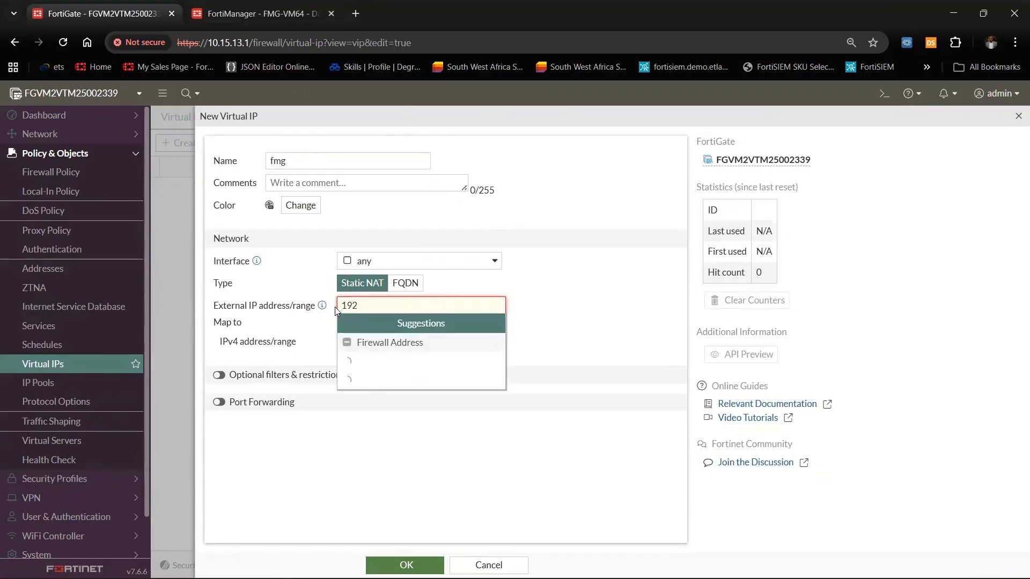
type(".168.1")
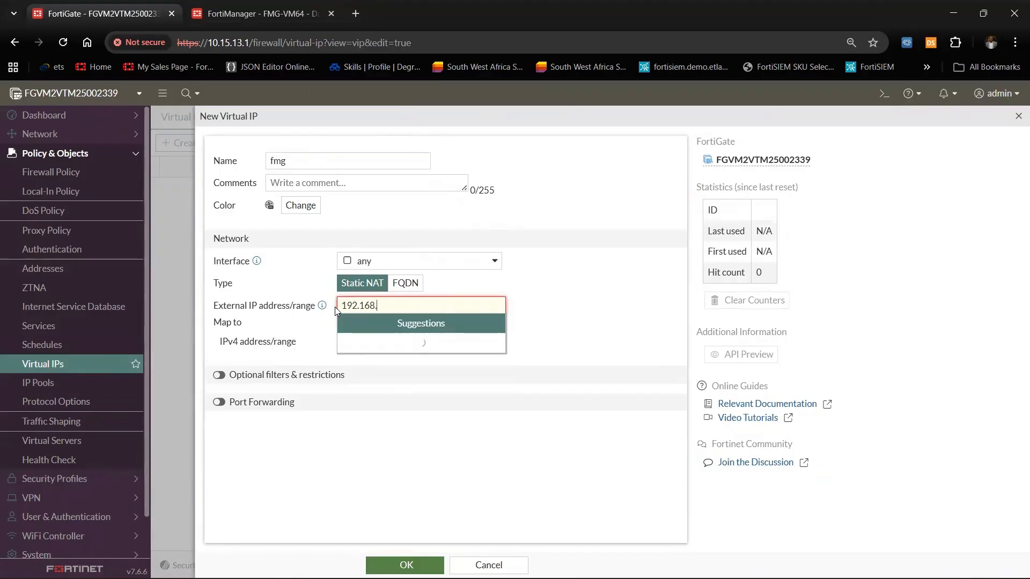
type("63.")
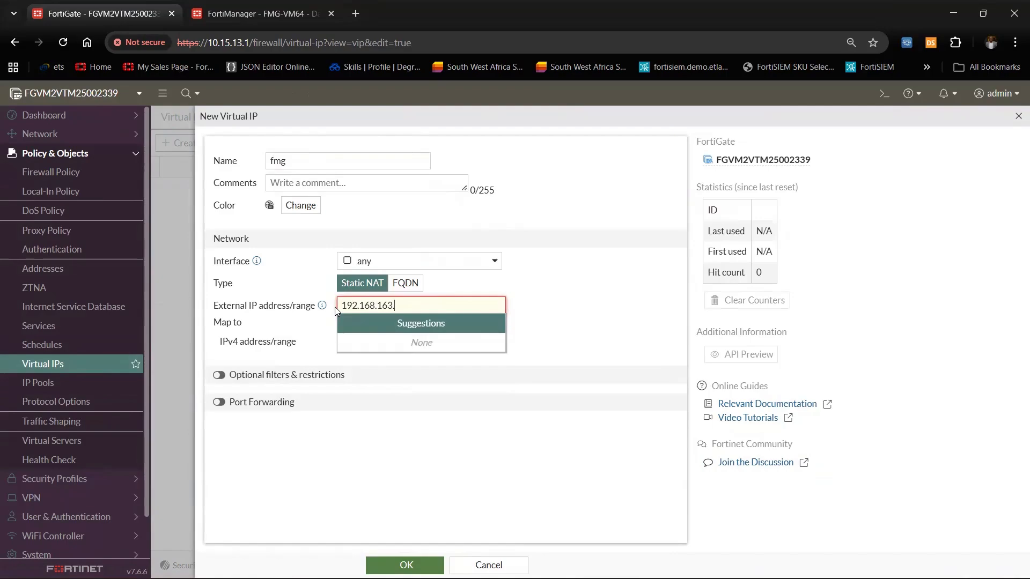
type("100")
left_click(526, 337)
Map it to 10.15.13.180 with TCP port forwarding 541 to 541, and save the fmg VIP
left_click(389, 349)
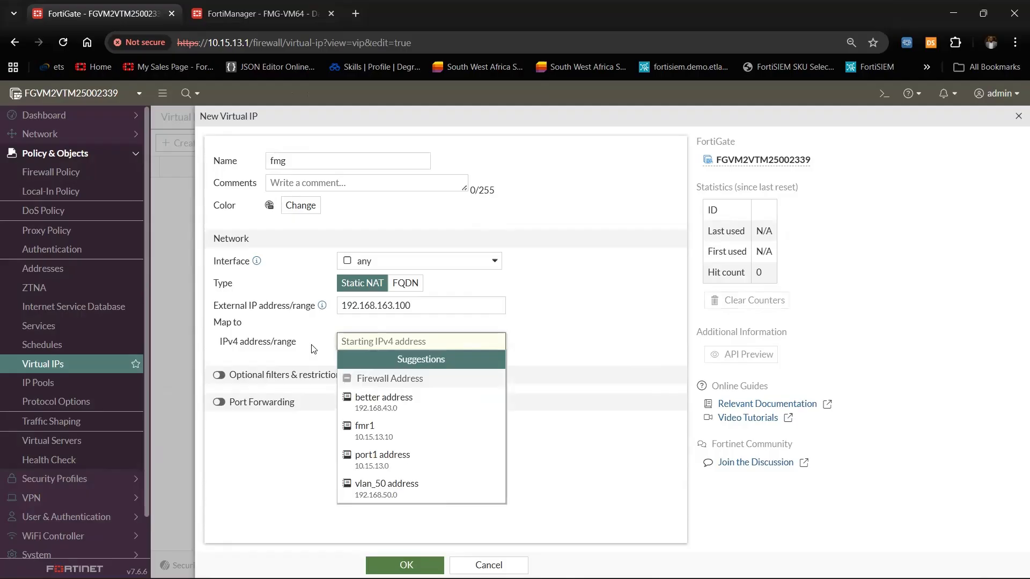
left_click_drag(216, 346, 296, 344)
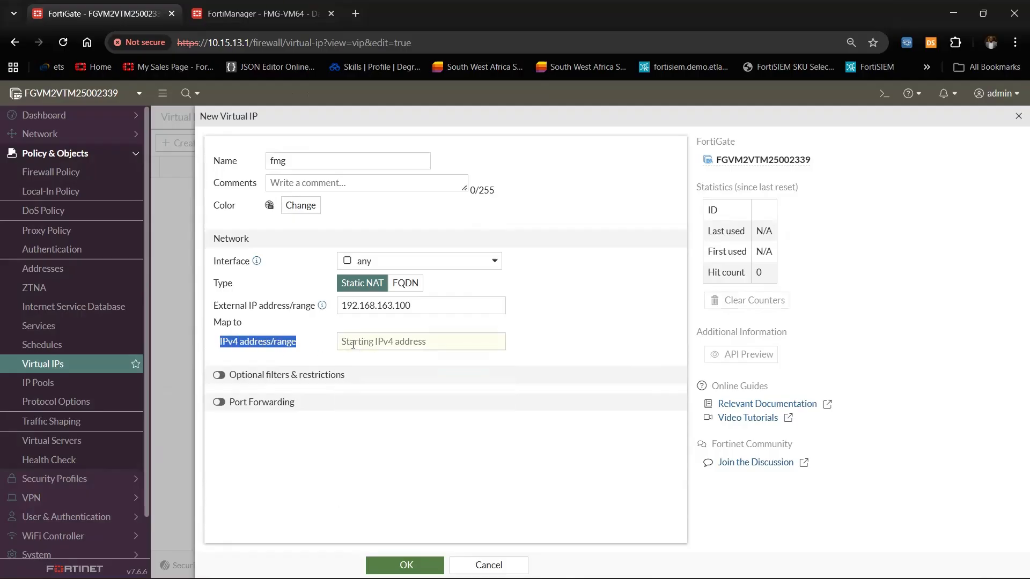
left_click(353, 344)
type("10.15.13.")
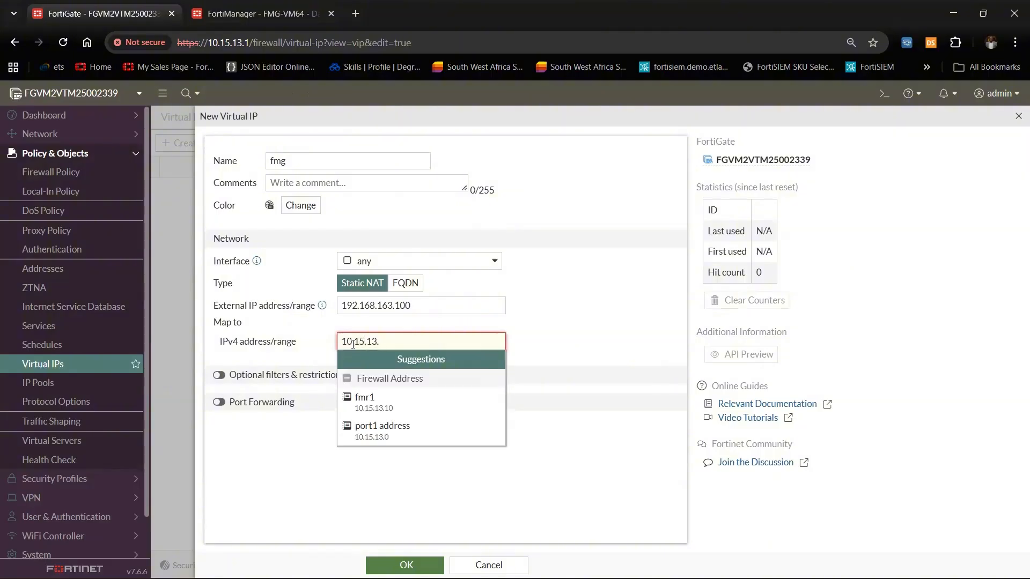
type("180")
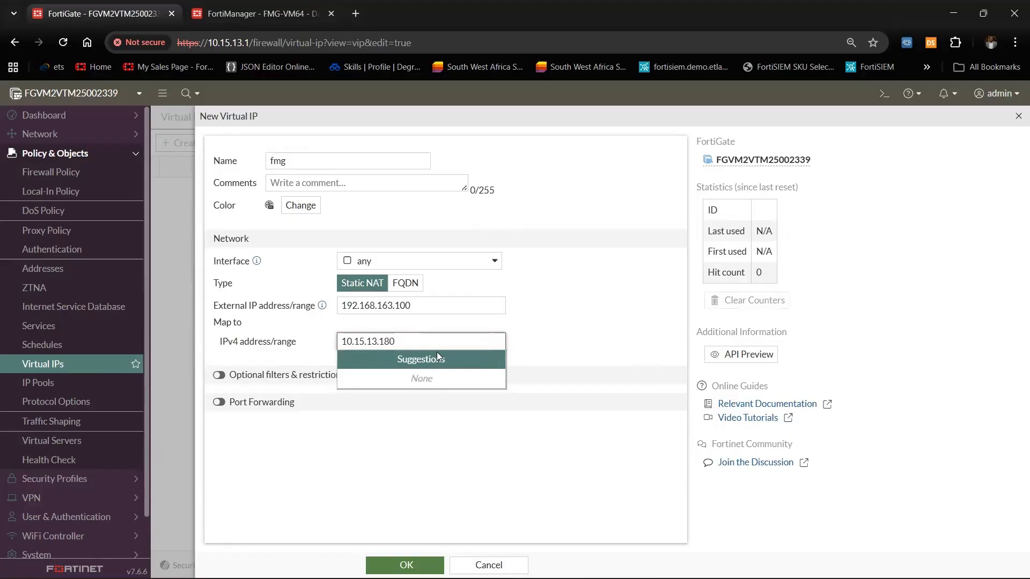
left_click(538, 384)
left_click(220, 403)
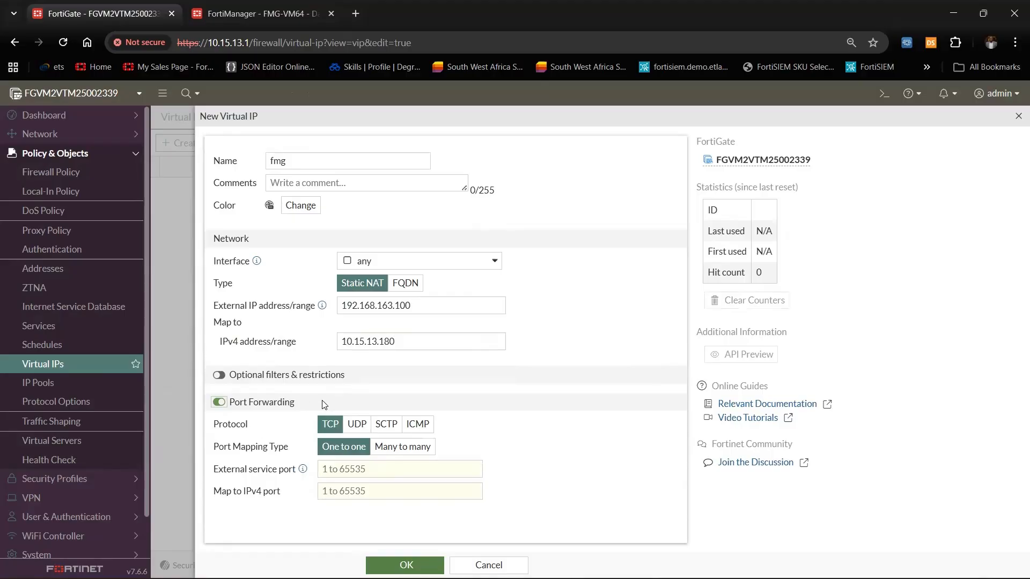
left_click(403, 466)
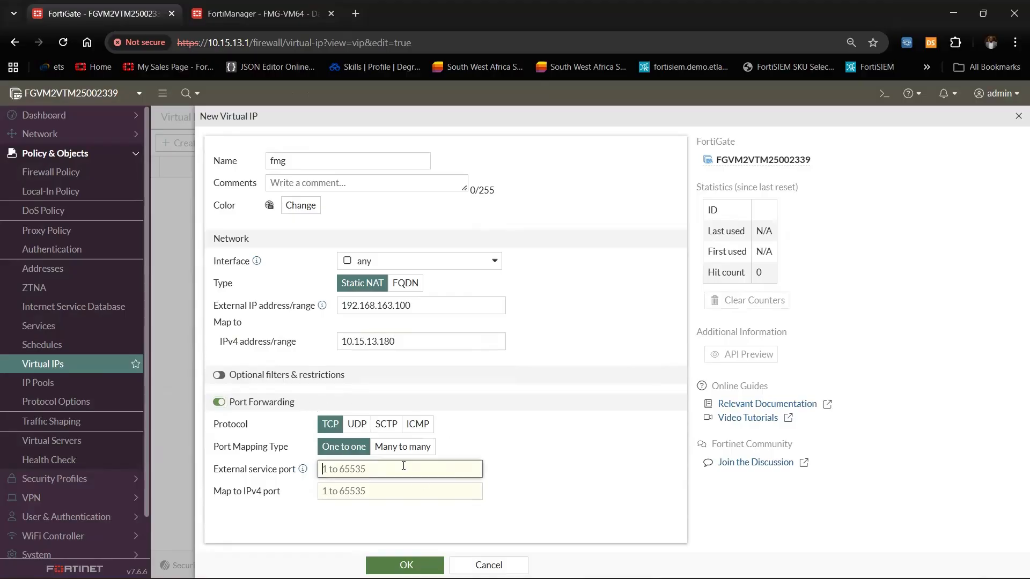
type("5")
left_click(373, 491)
type("541")
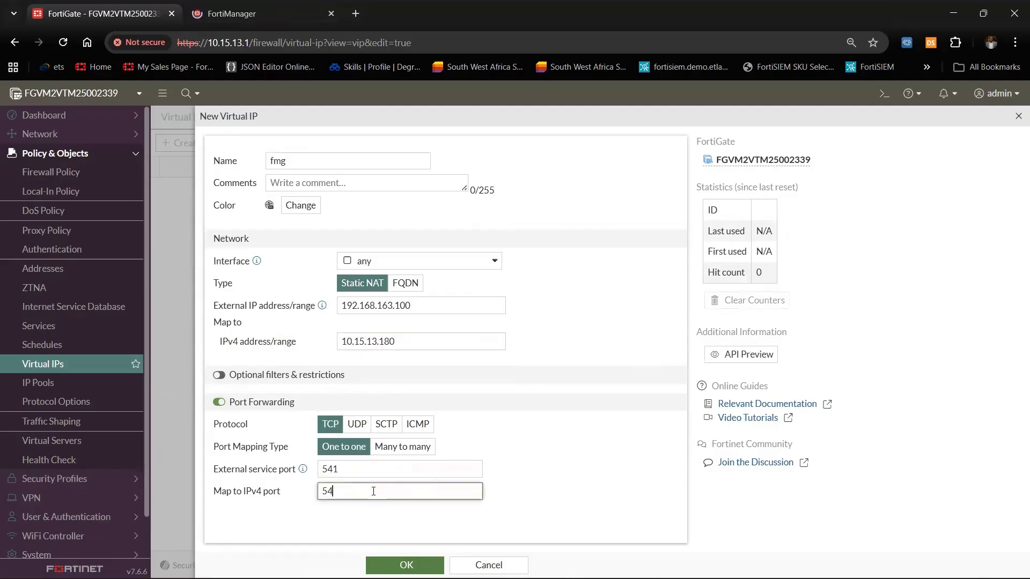
left_click(403, 561)
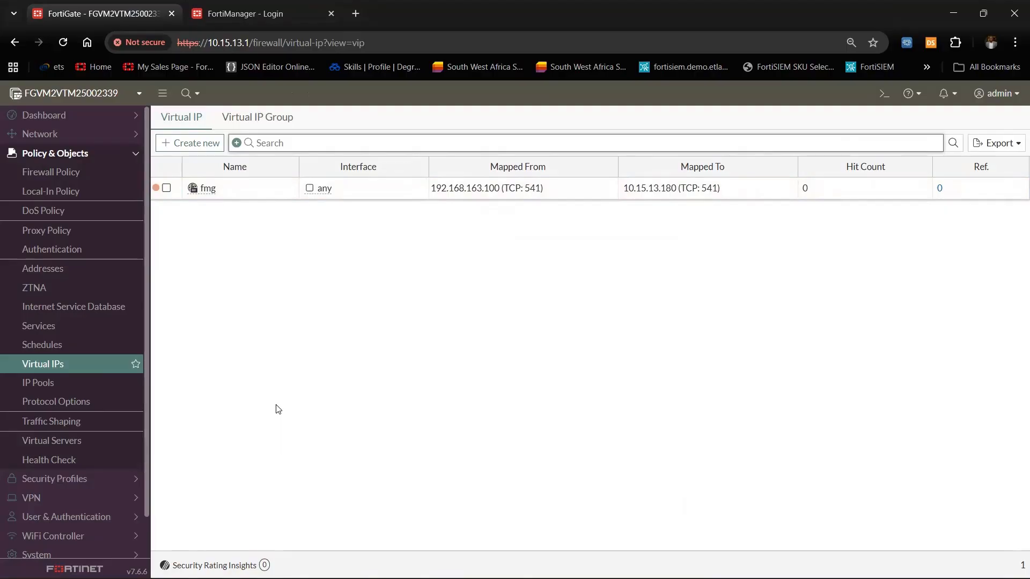
Start a new firewall policy from the policy list
left_click(64, 171)
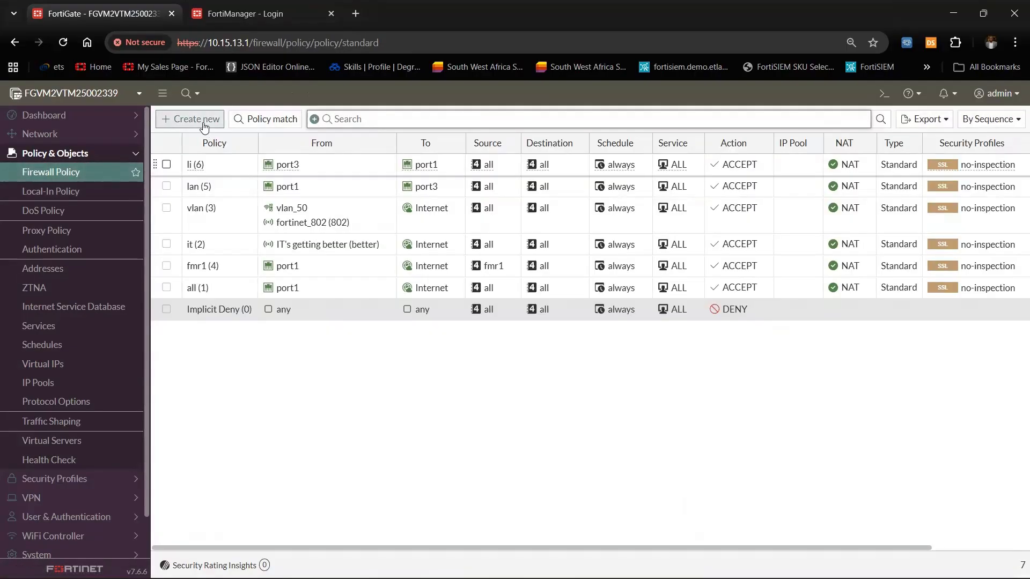
left_click(174, 119)
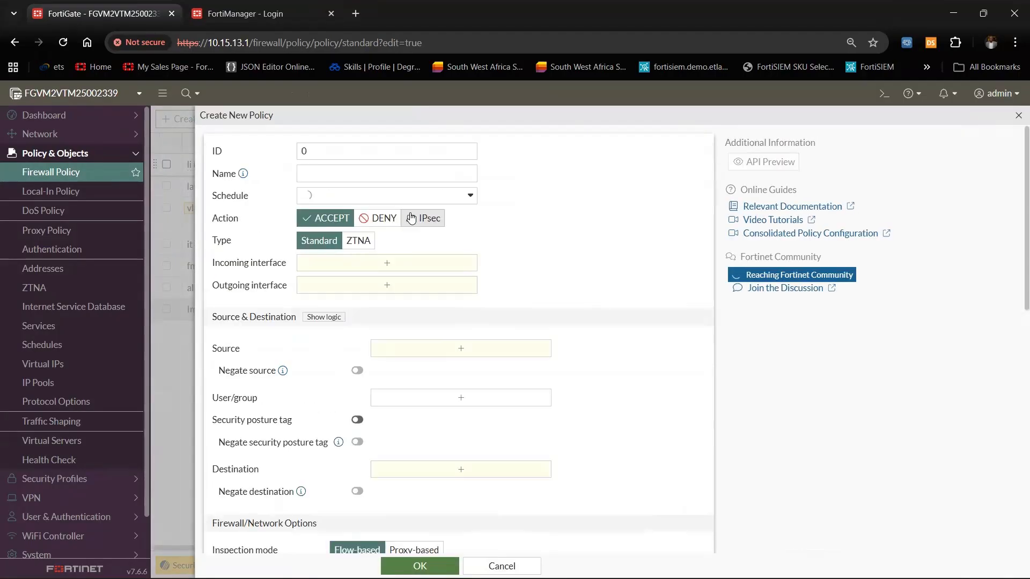
left_click(500, 567)
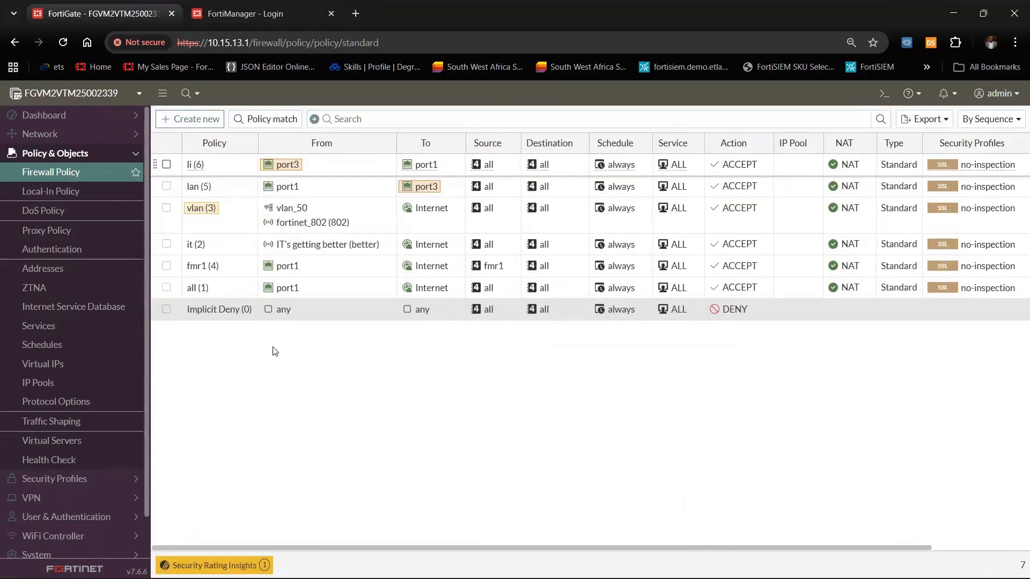
left_click(177, 119)
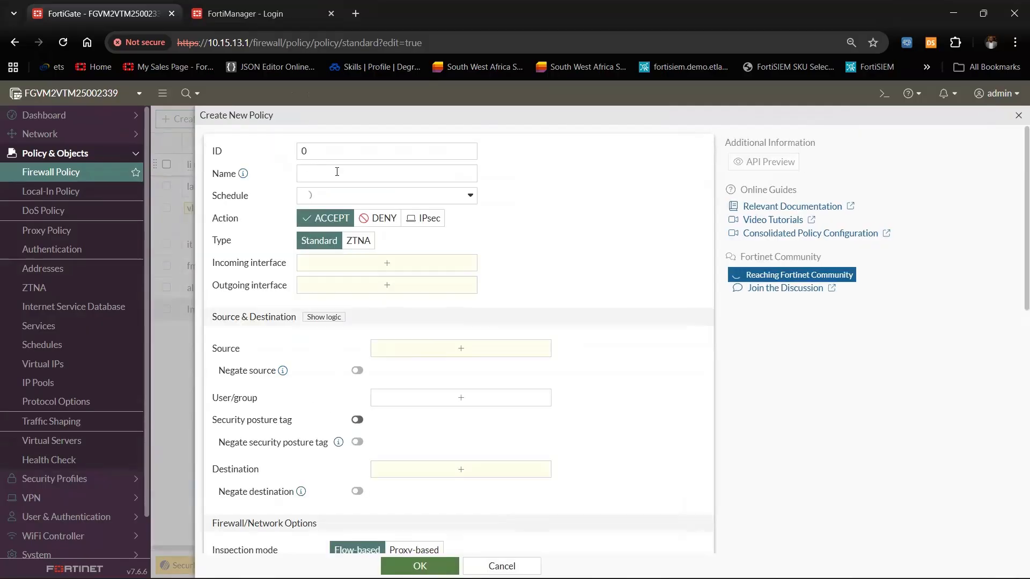
left_click(340, 175)
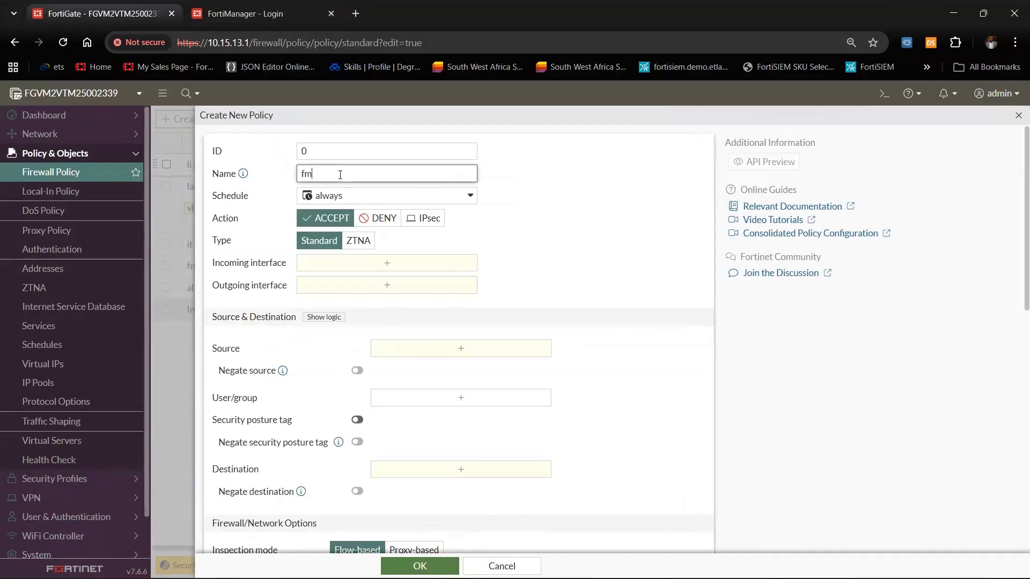
Set the policy's incoming interface to port3, outgoing to port1, and source to all
left_click(328, 264)
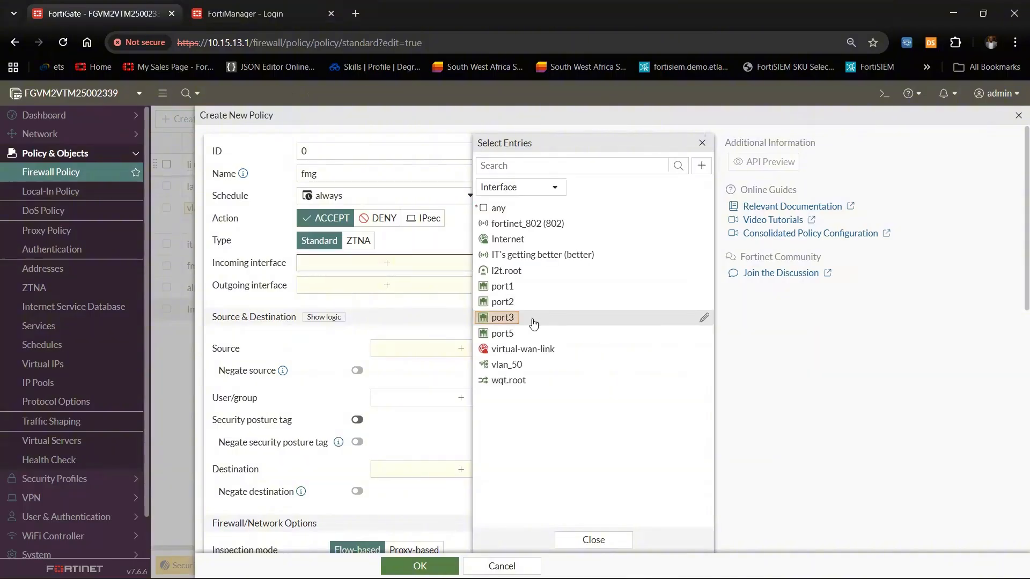
left_click(531, 317)
left_click(394, 301)
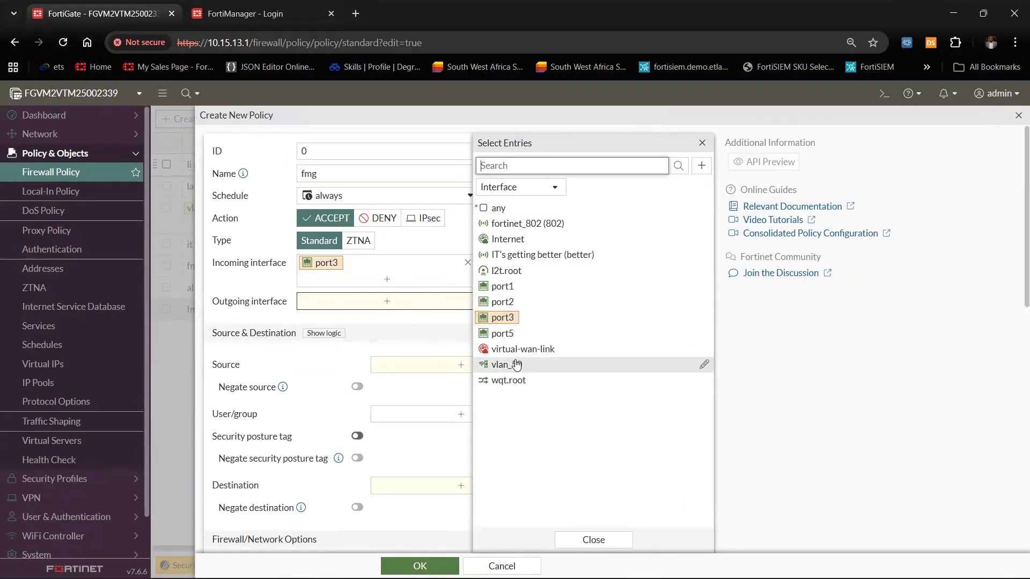
left_click(506, 289)
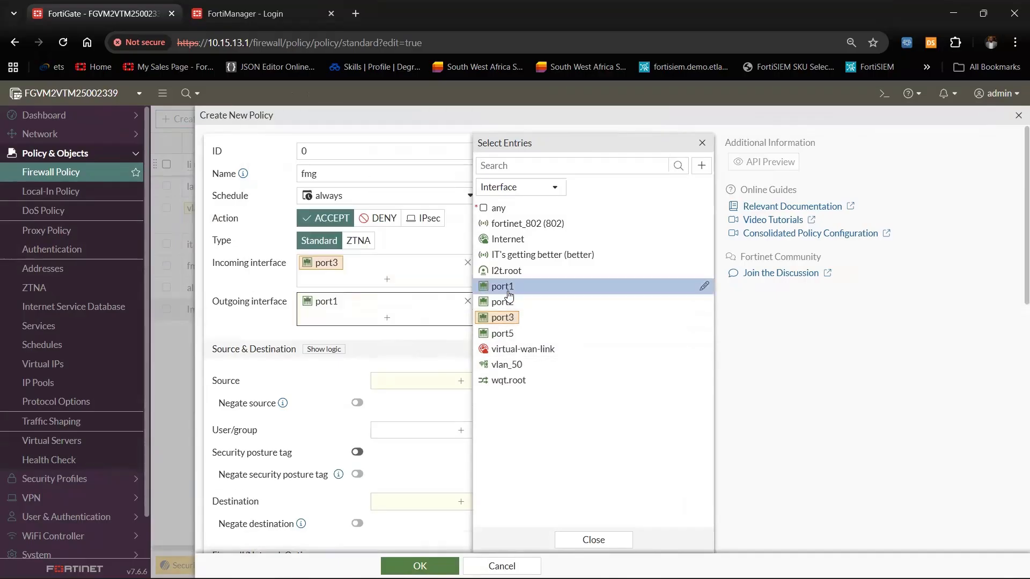
left_click(213, 324)
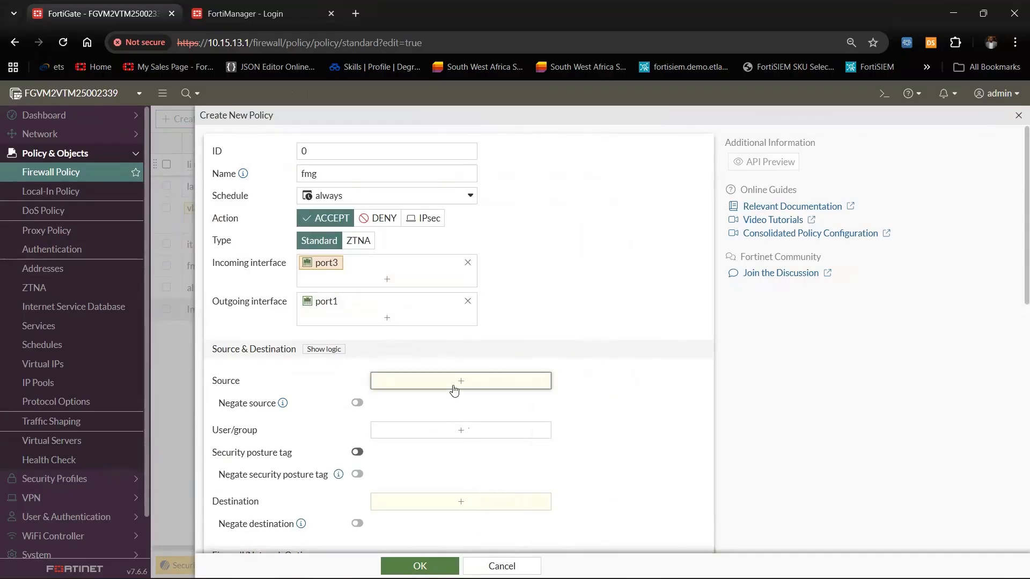
left_click(453, 384)
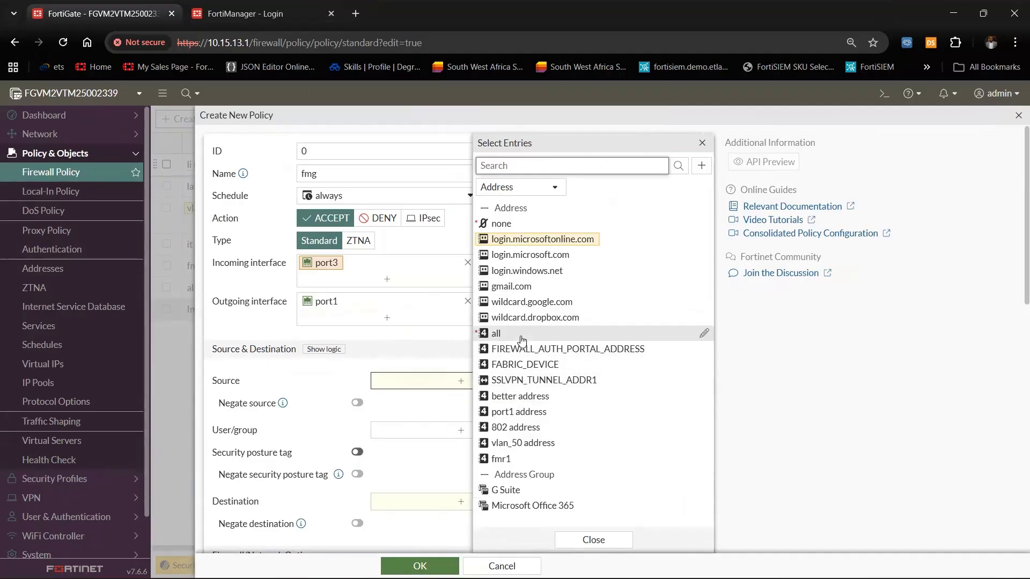
left_click(521, 339)
Set the policy destination to the fmg virtual IP
left_click(395, 437)
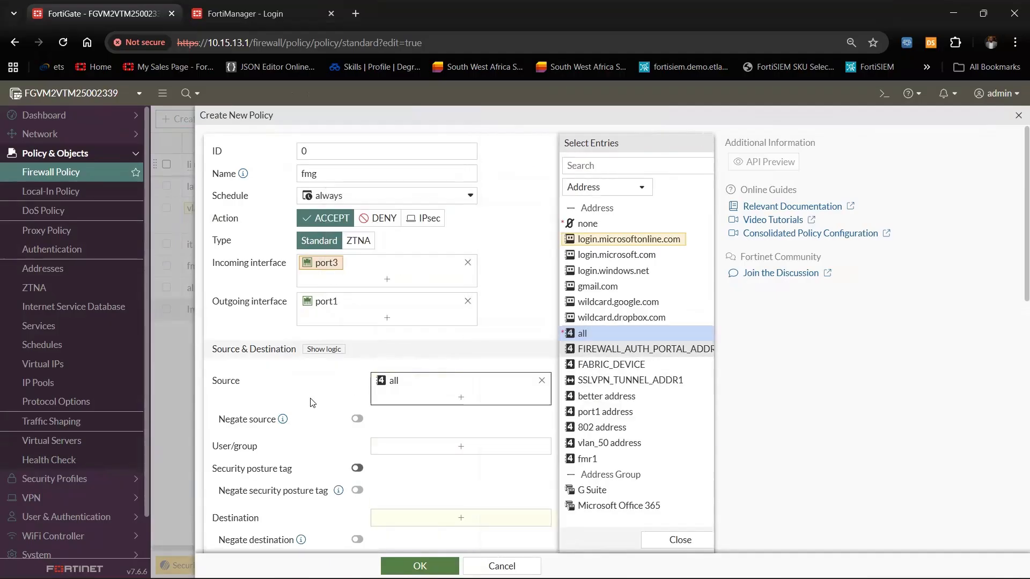
scroll(395, 436, "down", 3)
left_click(448, 388)
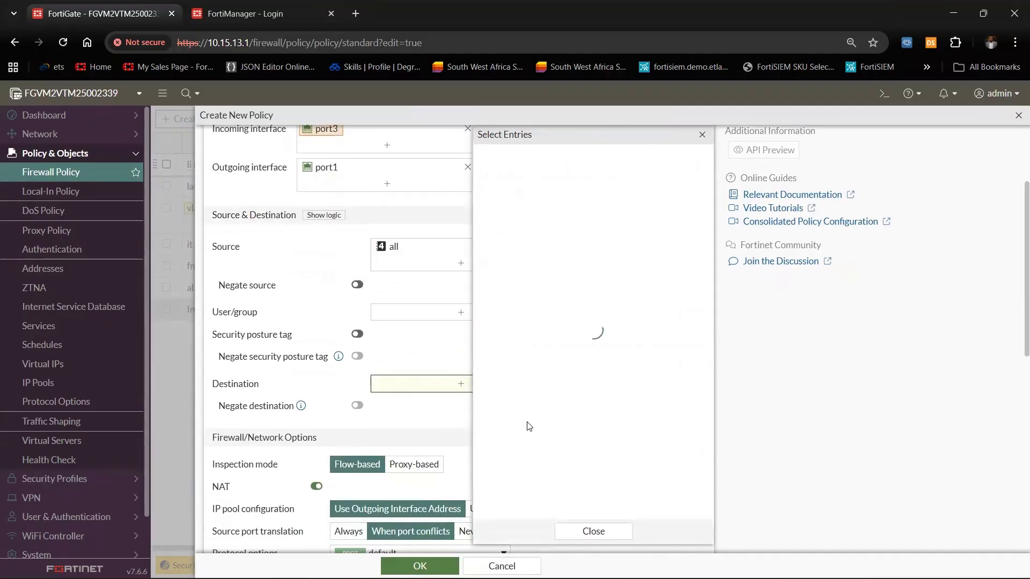
mouse_move(531, 420)
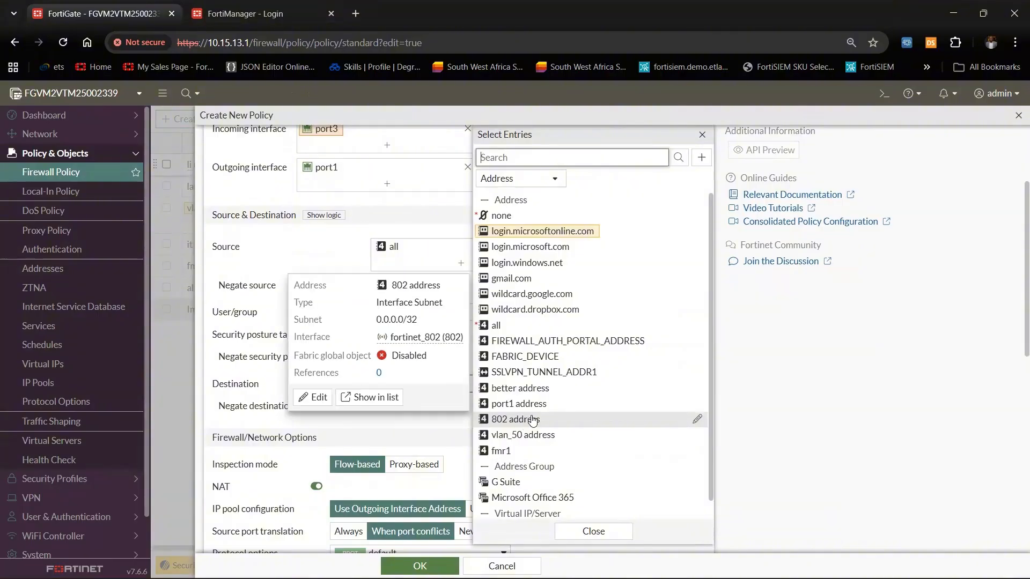
scroll(532, 422, "down", 1)
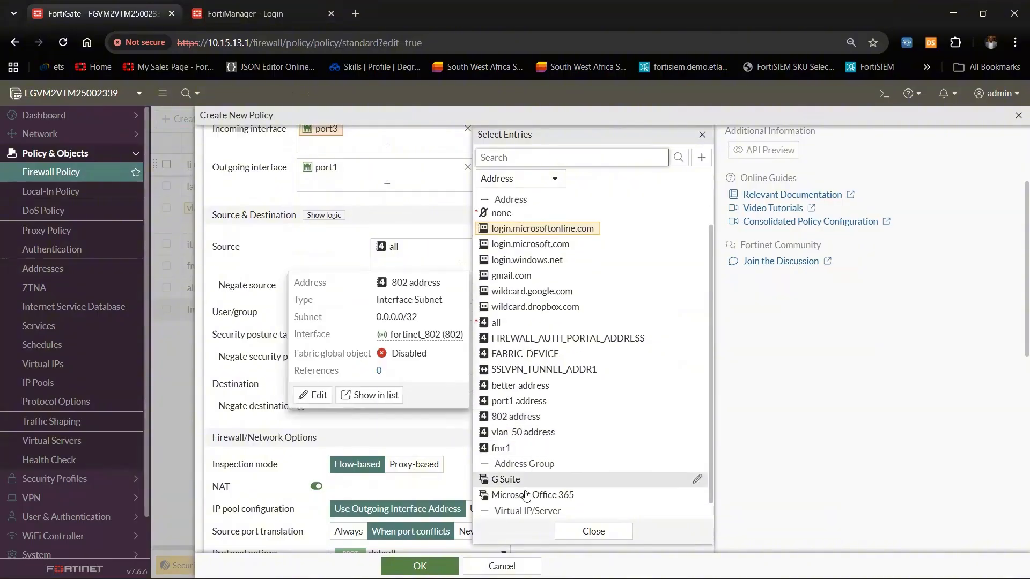
scroll(523, 483, "up", 1)
mouse_move(523, 482)
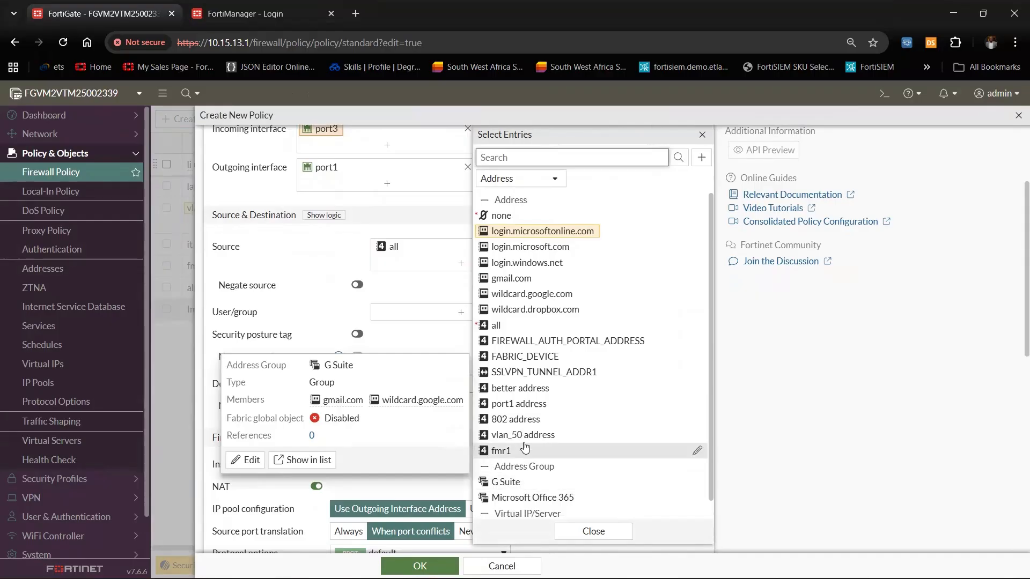
scroll(503, 515, "down", 1)
left_click(510, 511)
left_click(557, 535)
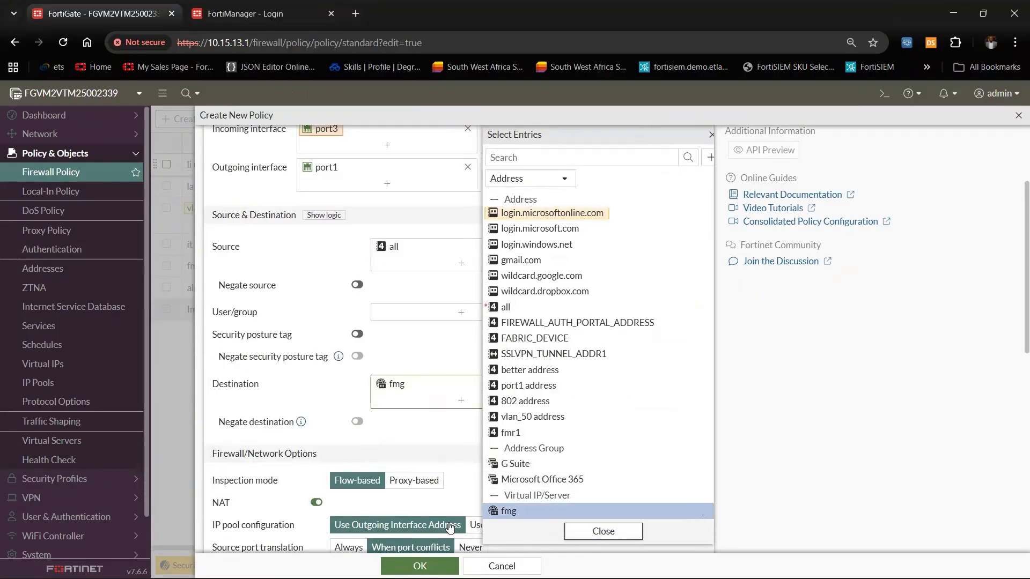
Set the service to ALL and save the fmg policy
scroll(321, 407, "down", 2)
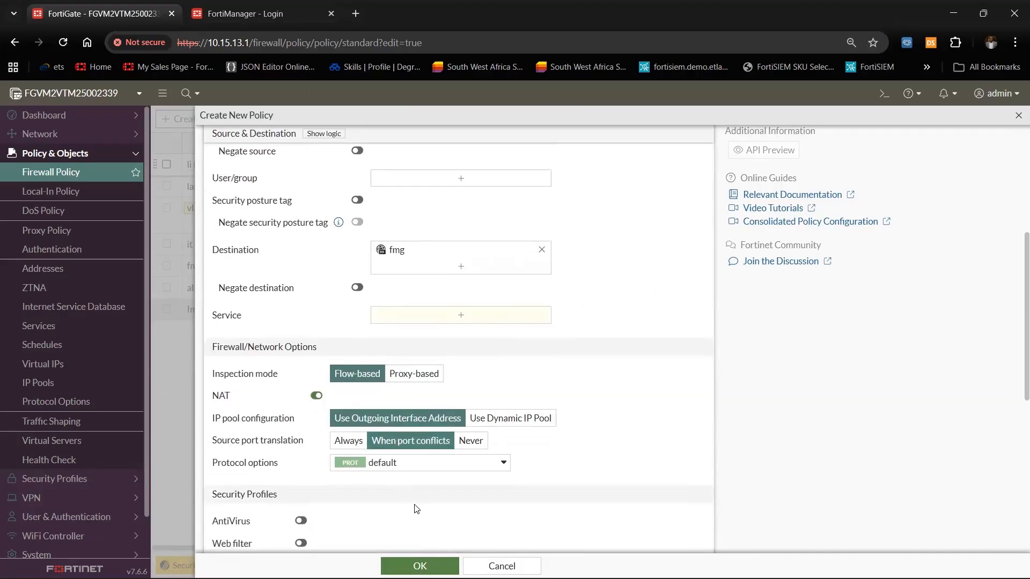
scroll(416, 508, "down", 3)
scroll(395, 438, "down", 2)
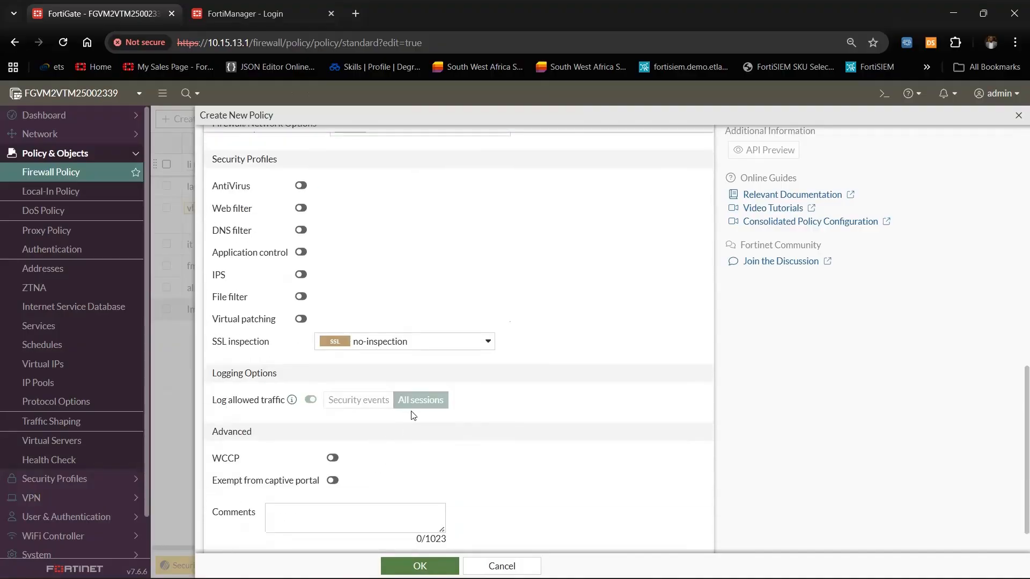
left_click(422, 558)
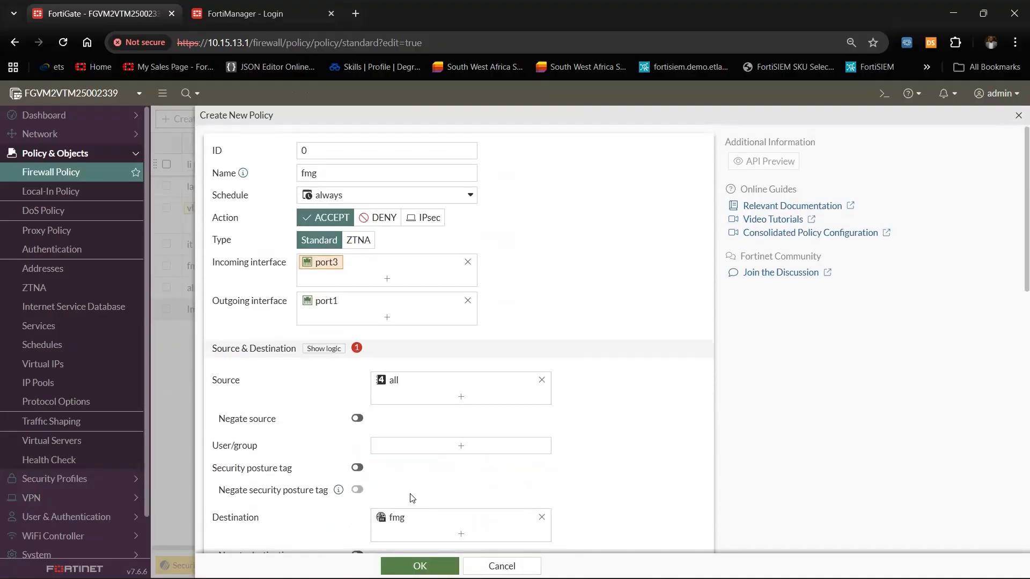
left_click(453, 386)
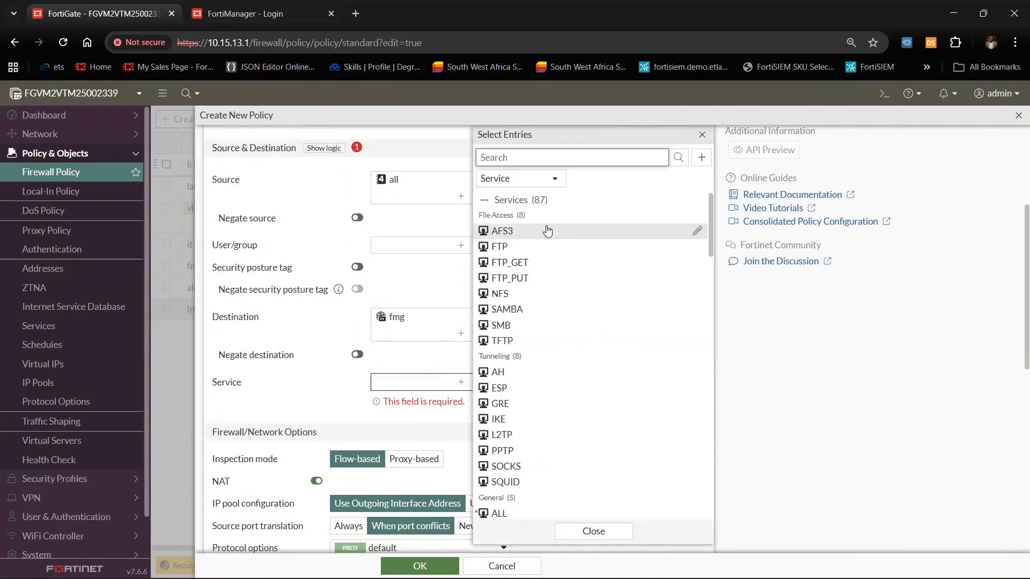
scroll(524, 406, "down", 2)
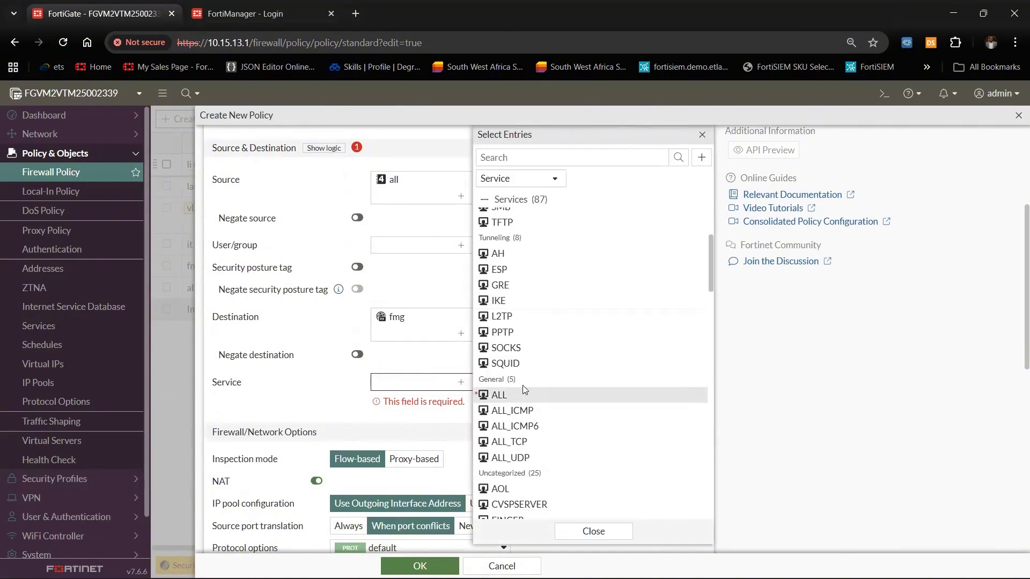
left_click(501, 396)
left_click(420, 566)
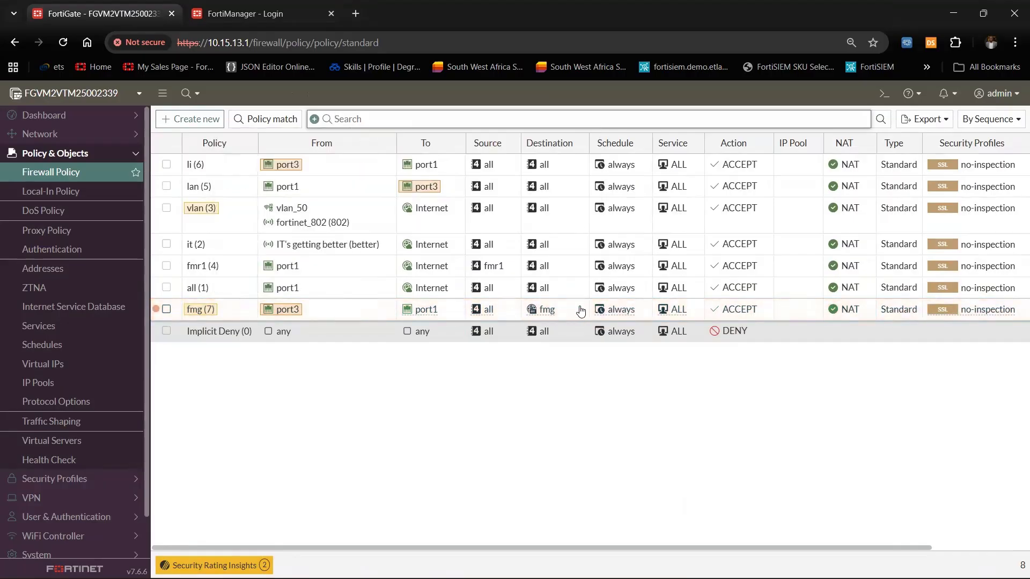
Bring the remote Ubuntu desktop session onto this screen
left_click_drag(528, 548, 218, 357)
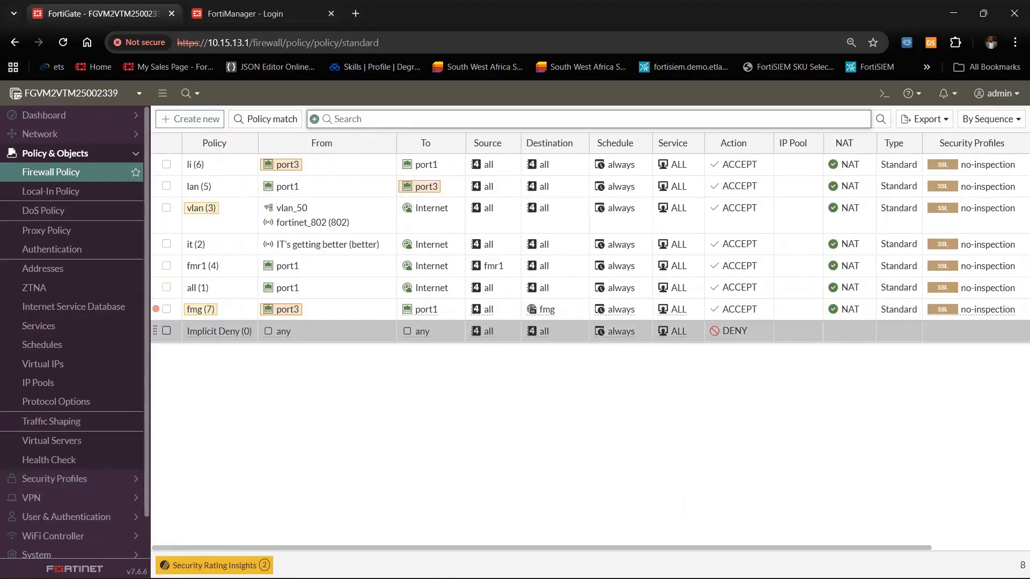
key("alt+Tab")
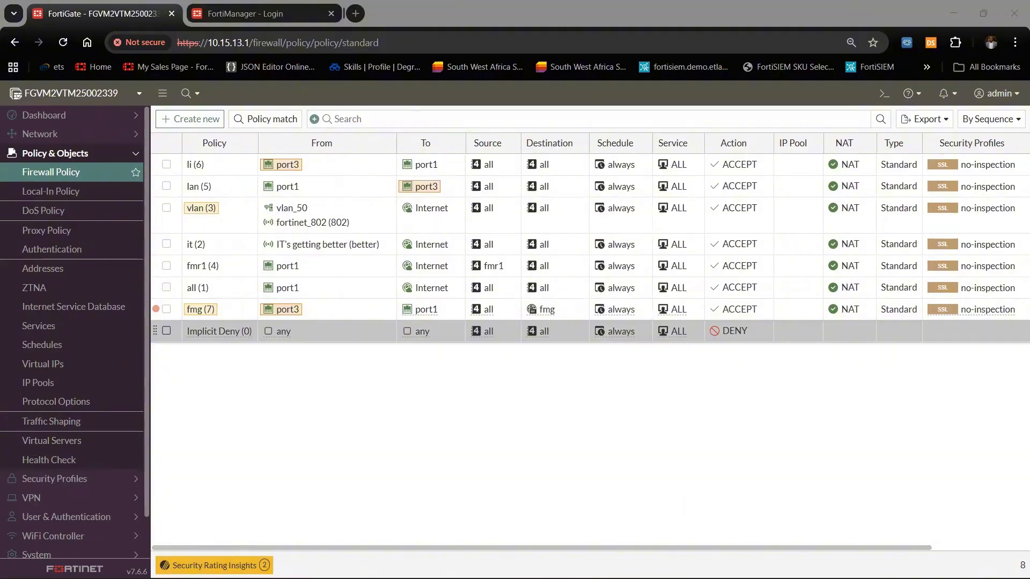
left_click_drag(0, 133, 720, 132)
Log in as admin at 192.168.163.1, skip the firmware upgrade, and postpone FortiGate Setup
left_click(767, 127)
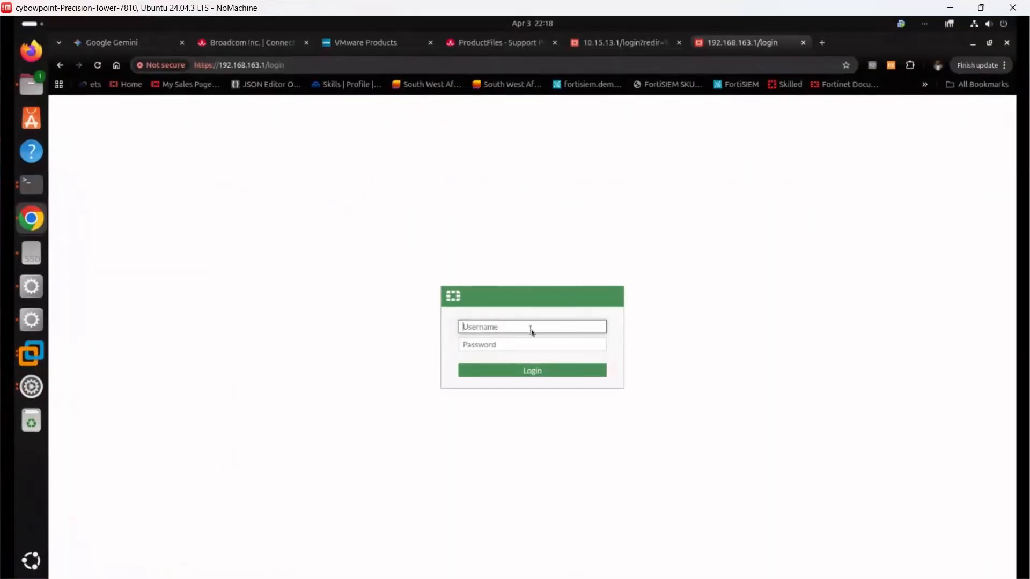
type("admin")
key("Tab")
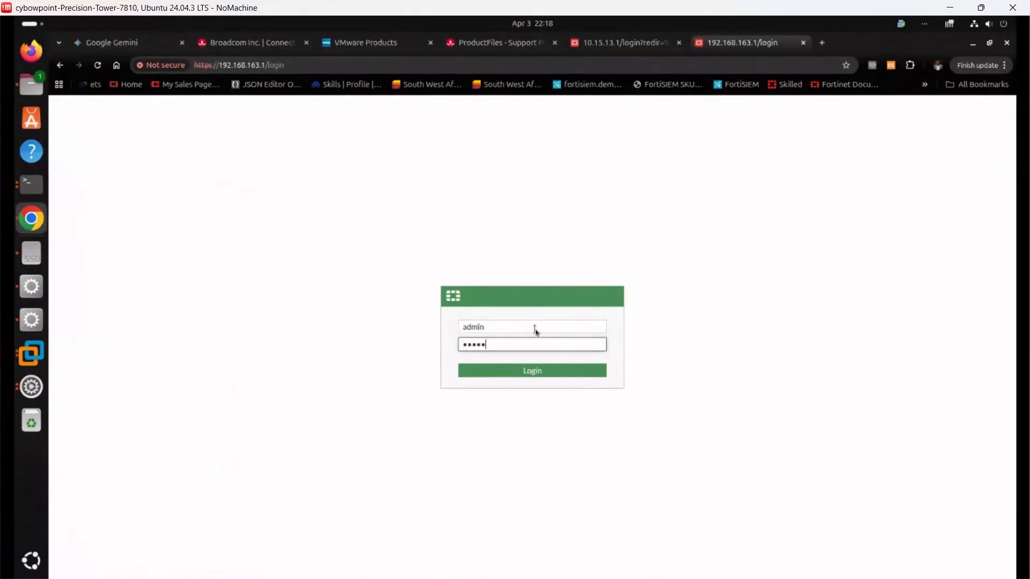
key("Return")
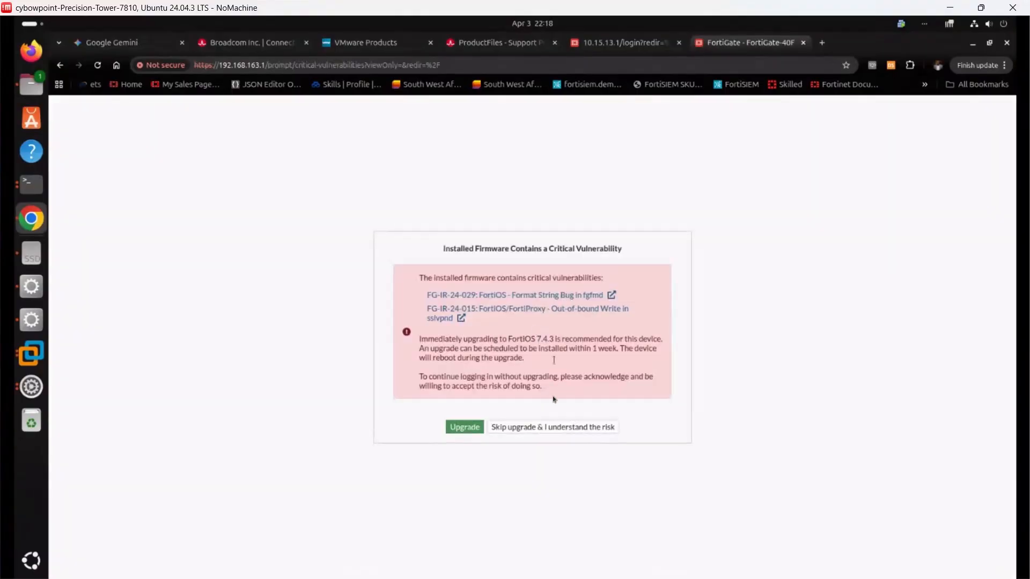
left_click(518, 427)
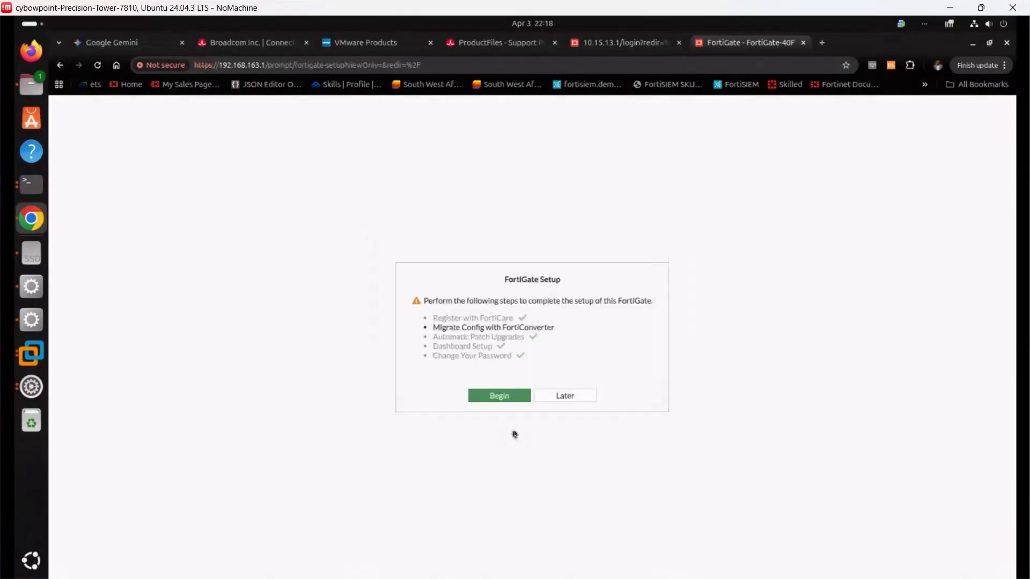
left_click(562, 399)
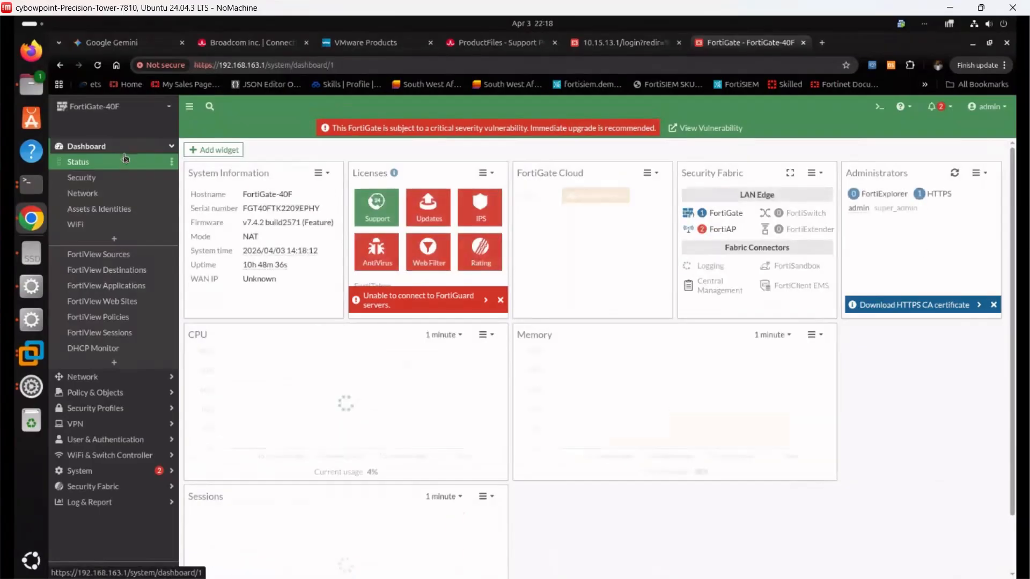
Tick FMG-Access on the 40F's lan interface, save it, and go to Security Fabric > Fabric Connectors
left_click(100, 391)
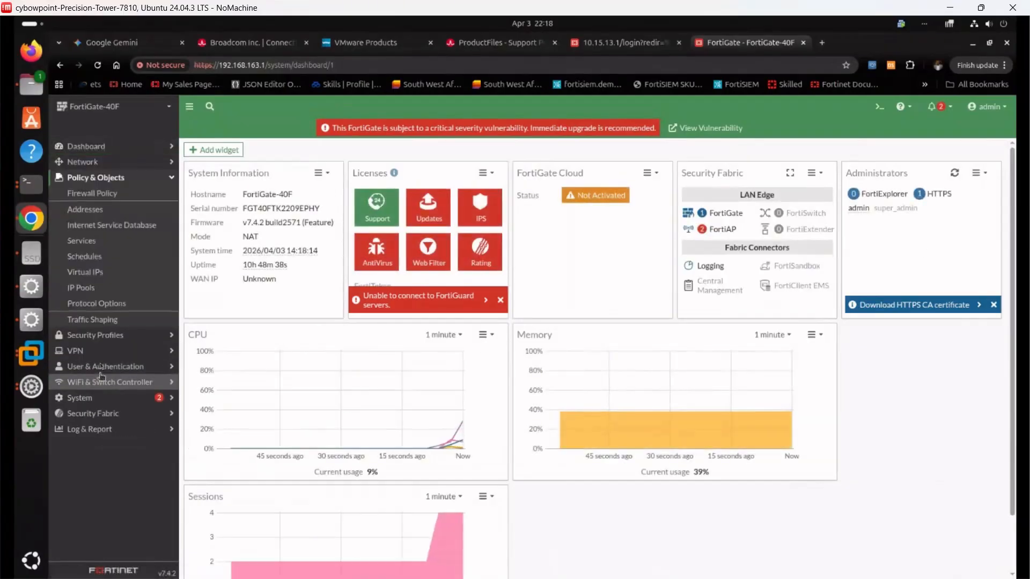
left_click(103, 163)
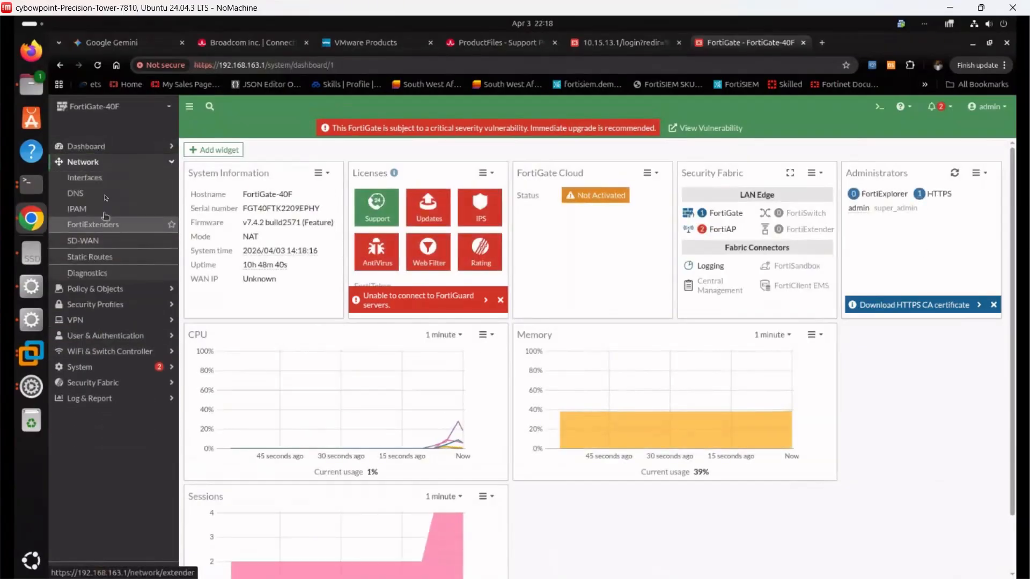
left_click(105, 184)
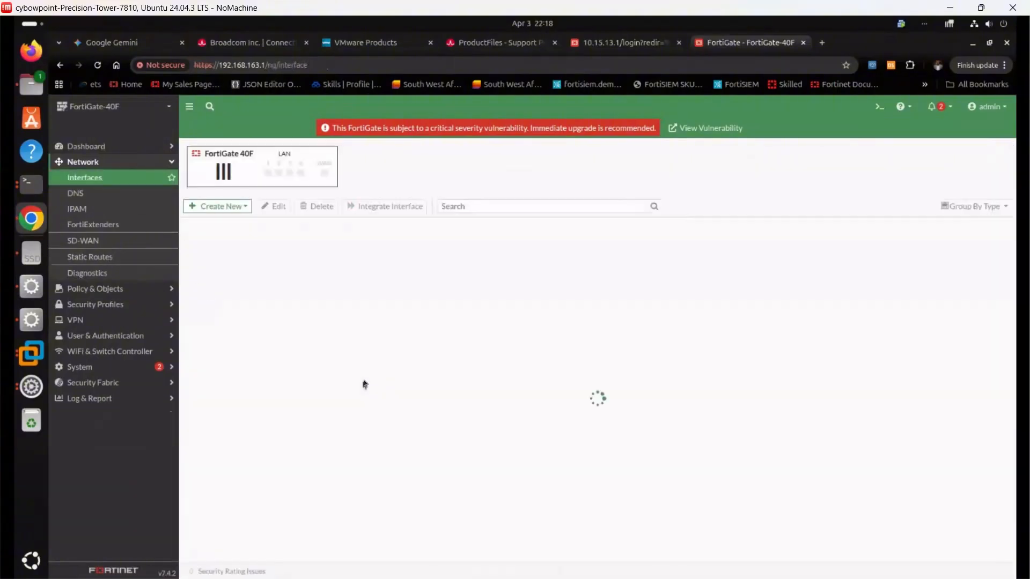
scroll(330, 300, "down", 3)
double_click(335, 289)
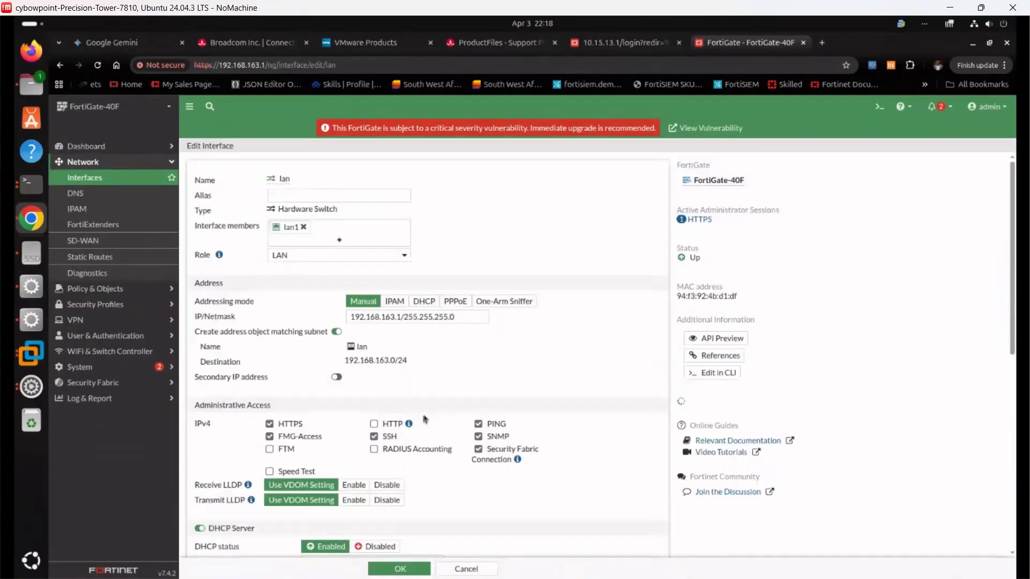
scroll(473, 448, "down", 3)
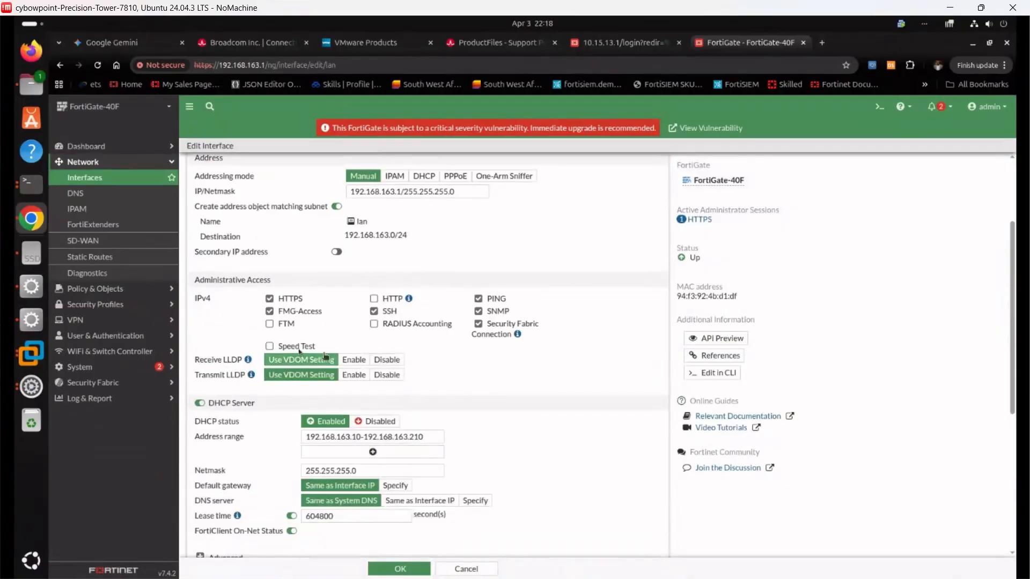
left_click(318, 313)
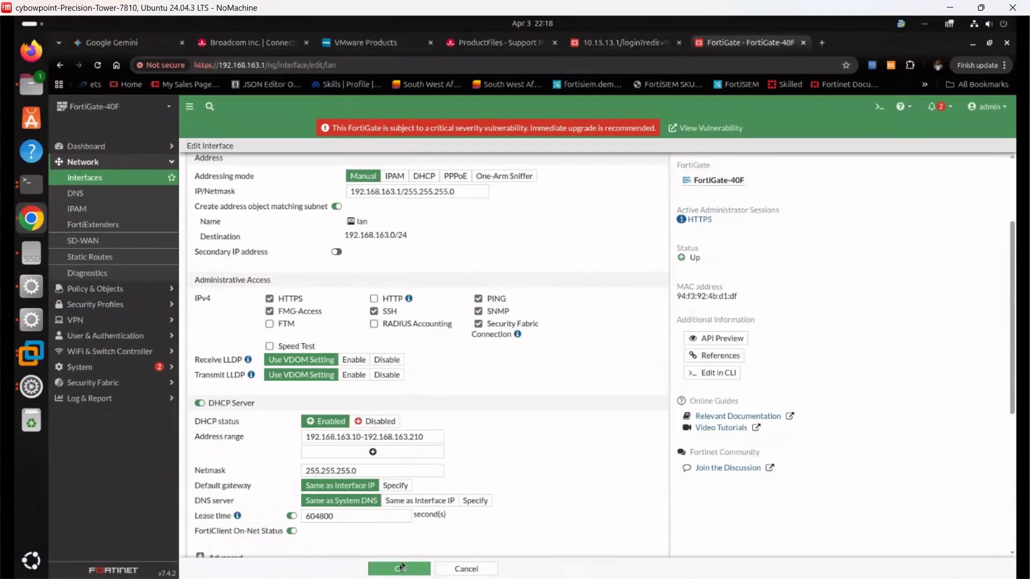
left_click(376, 568)
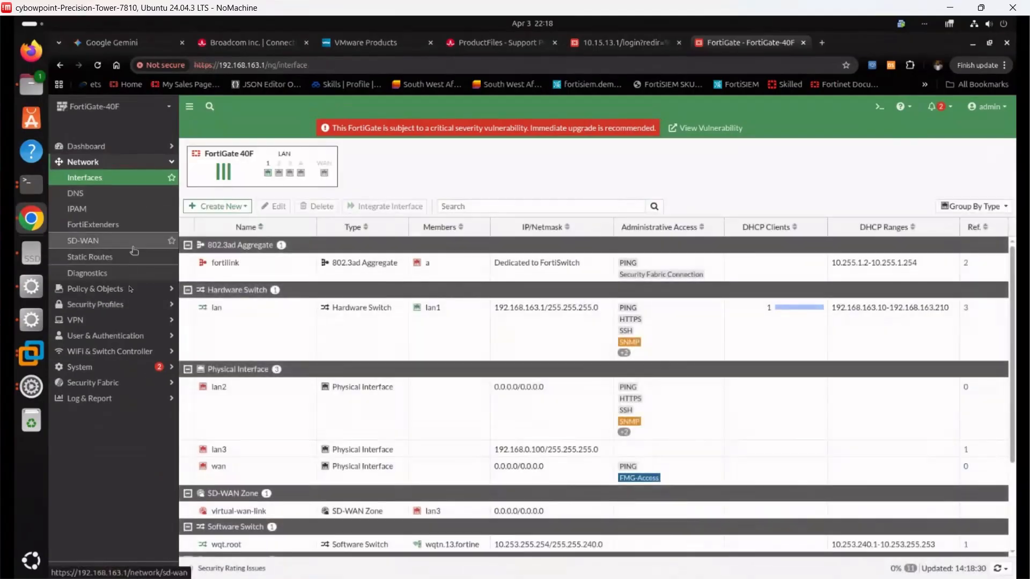
left_click(111, 383)
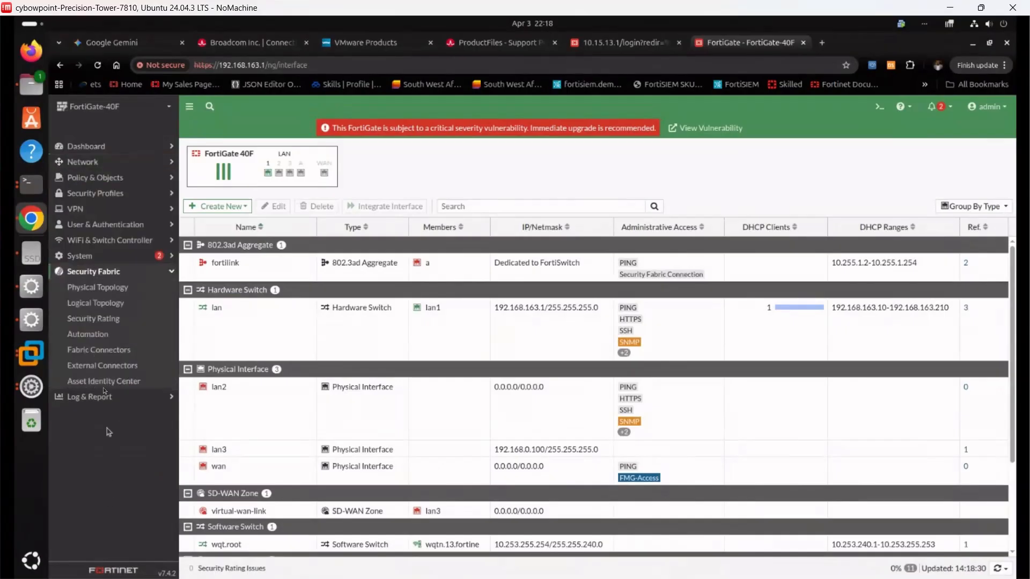
left_click(102, 351)
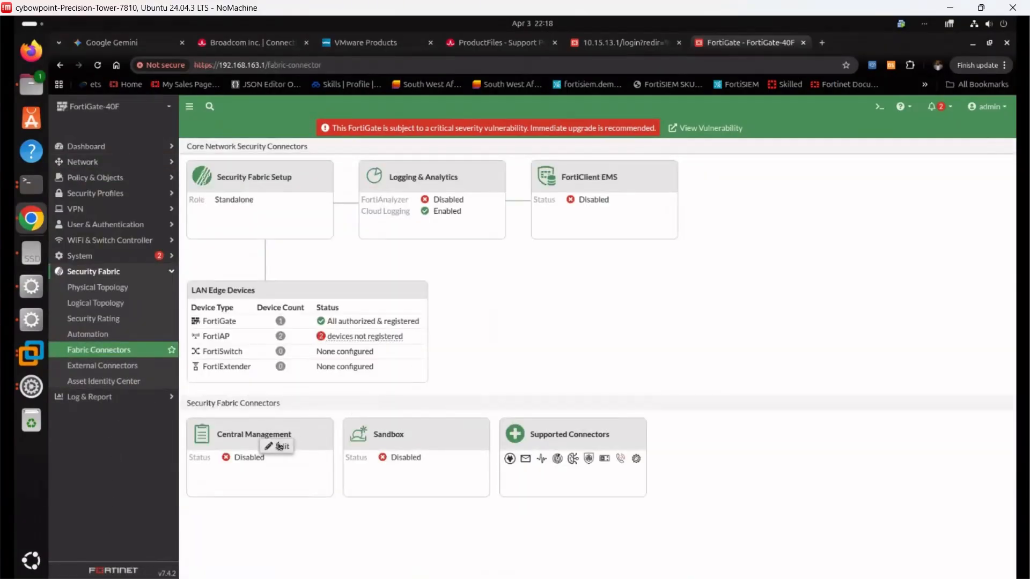
Enable Central Management with FortiManager IP 192.168.163.100 and confirm the registration request
left_click(276, 446)
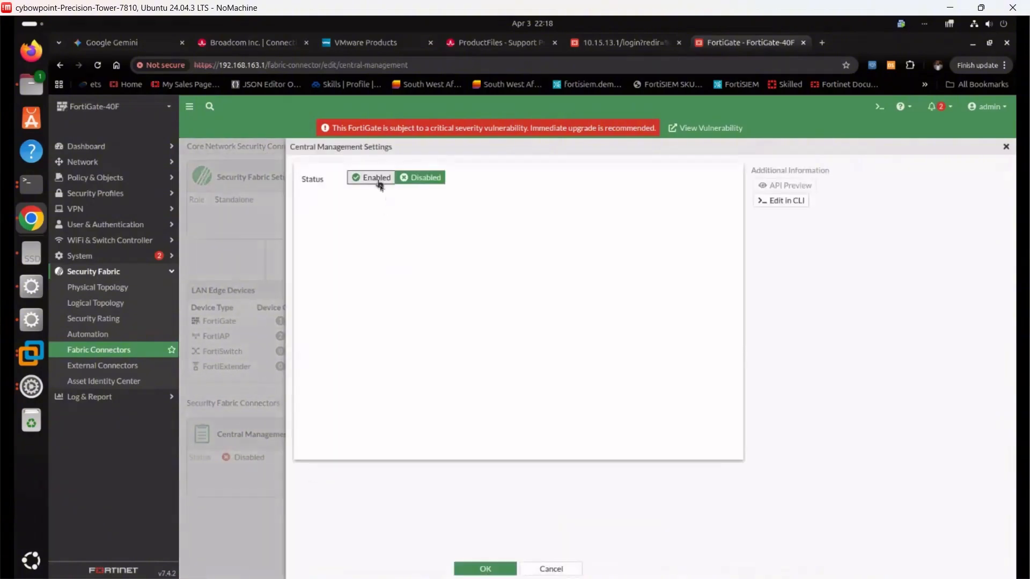
left_click(377, 179)
left_click(405, 261)
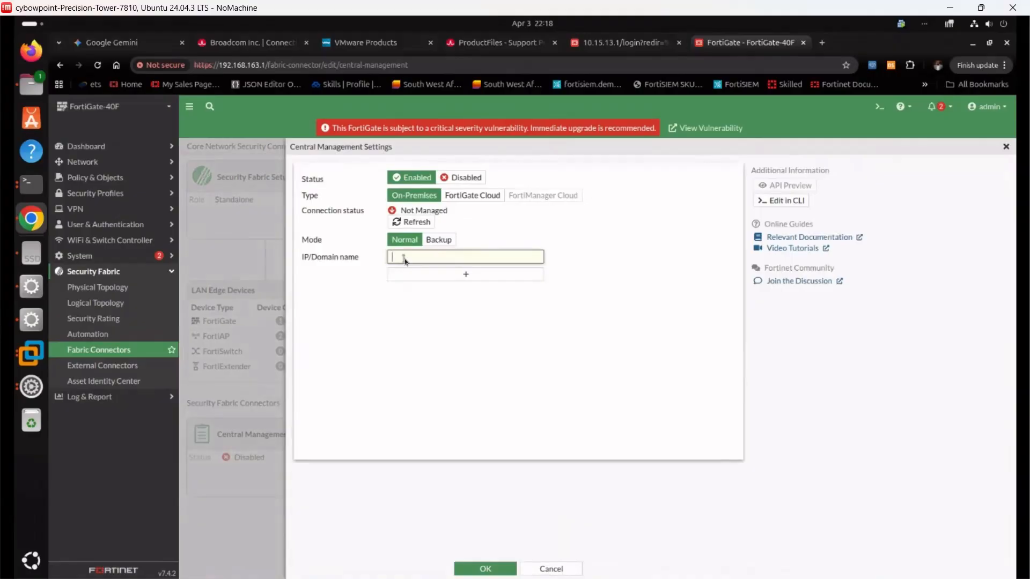
type("192.168.")
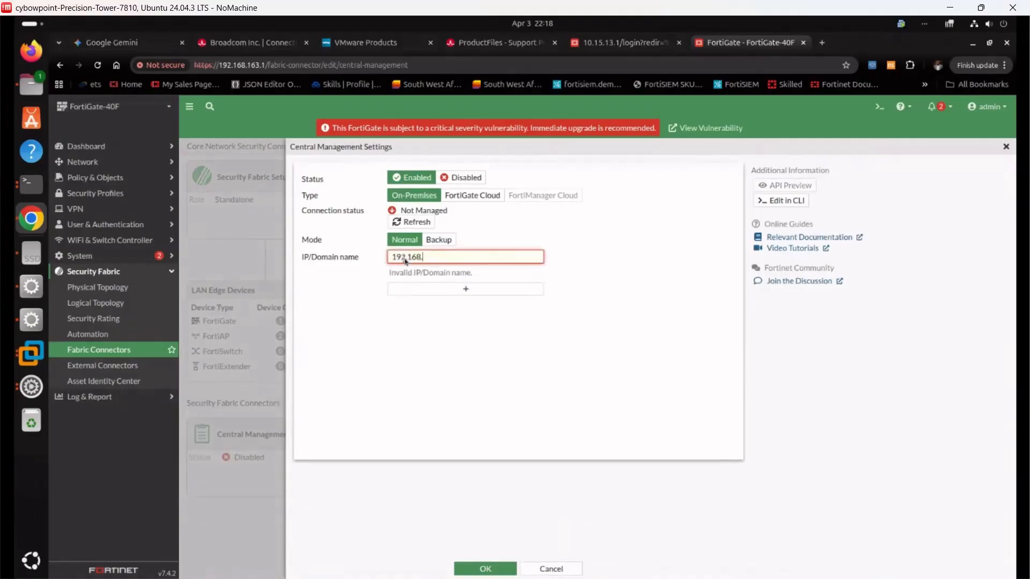
type("163.1")
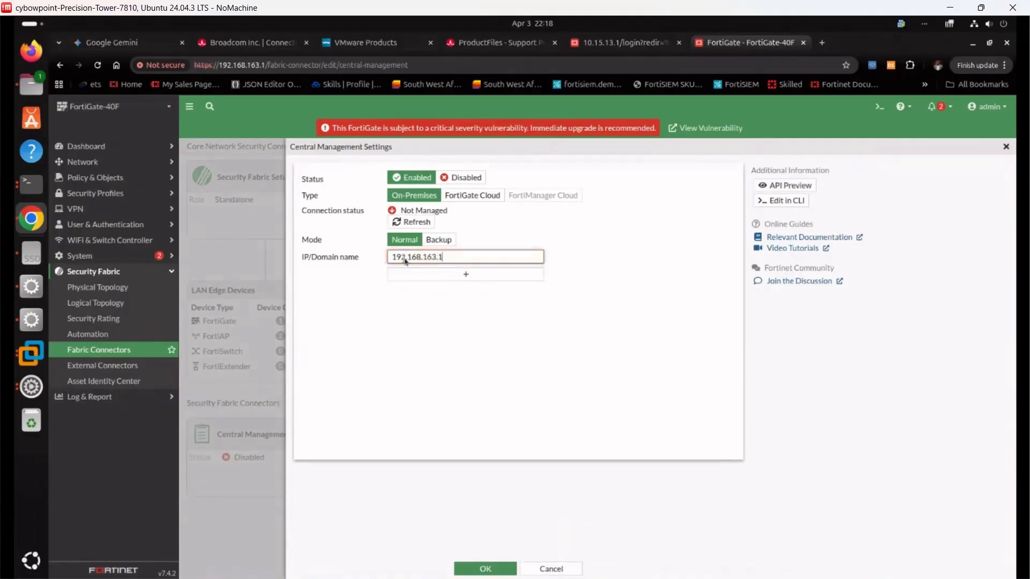
type("00")
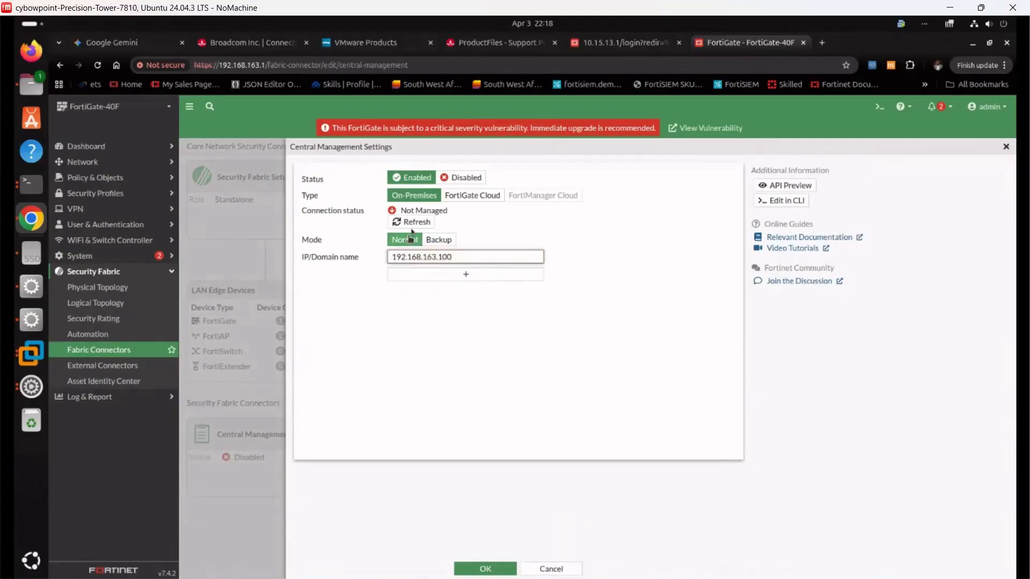
left_click(490, 568)
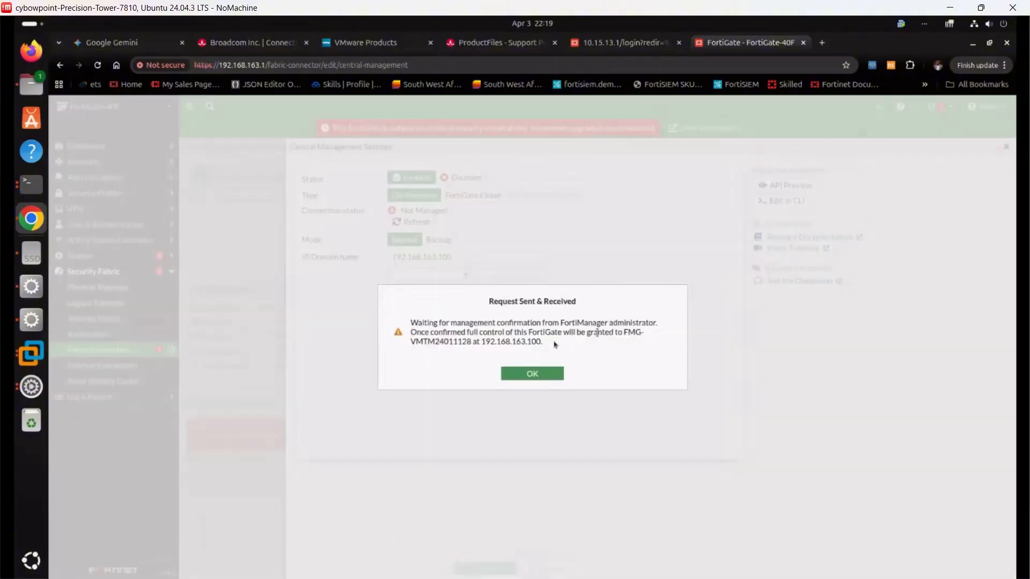
left_click(525, 372)
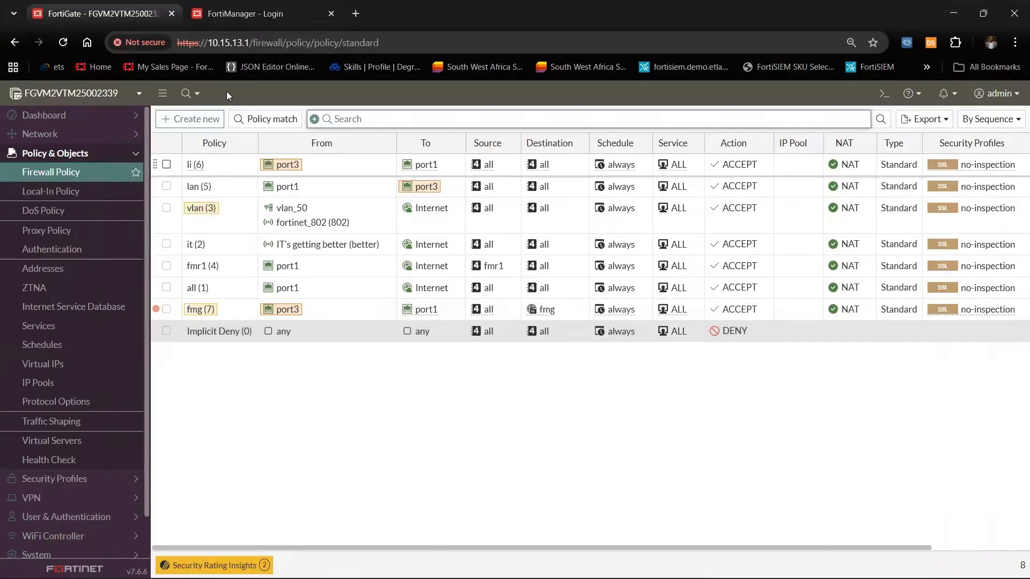
Log in to FortiManager as admin
left_click(224, 15)
type("admin")
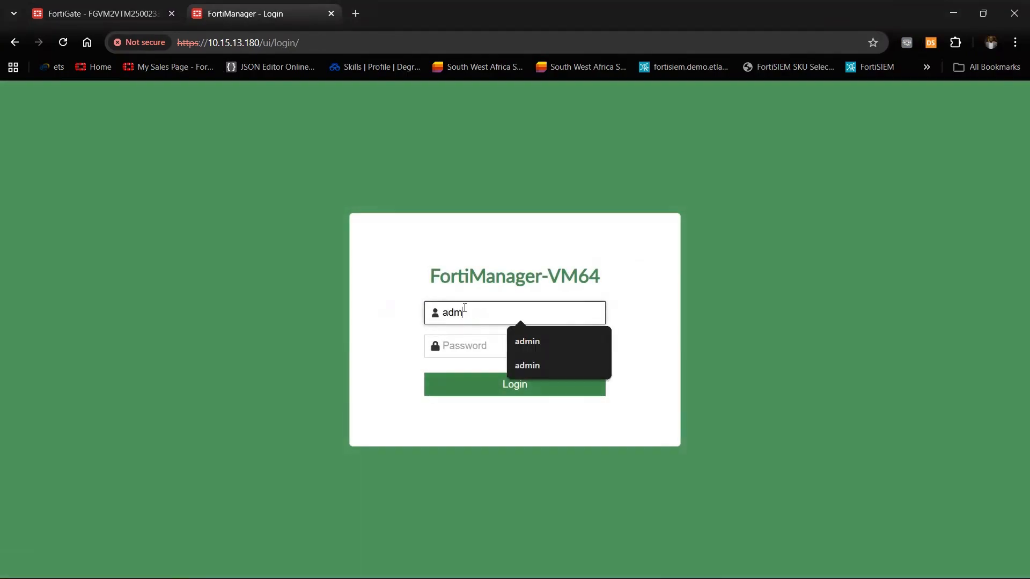
key("Return")
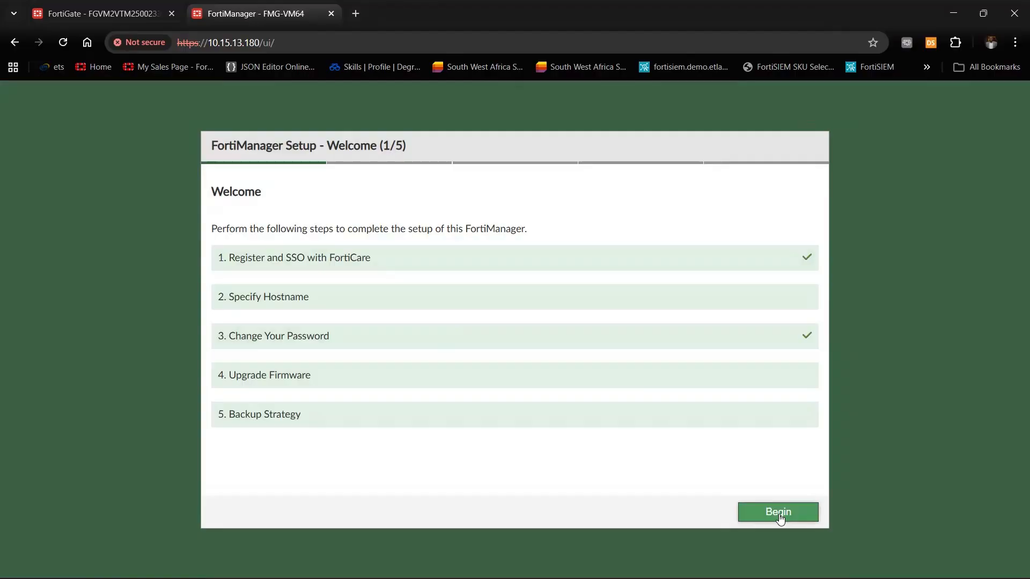
Skip every setup wizard step and enter the root ADOM
left_click(780, 518)
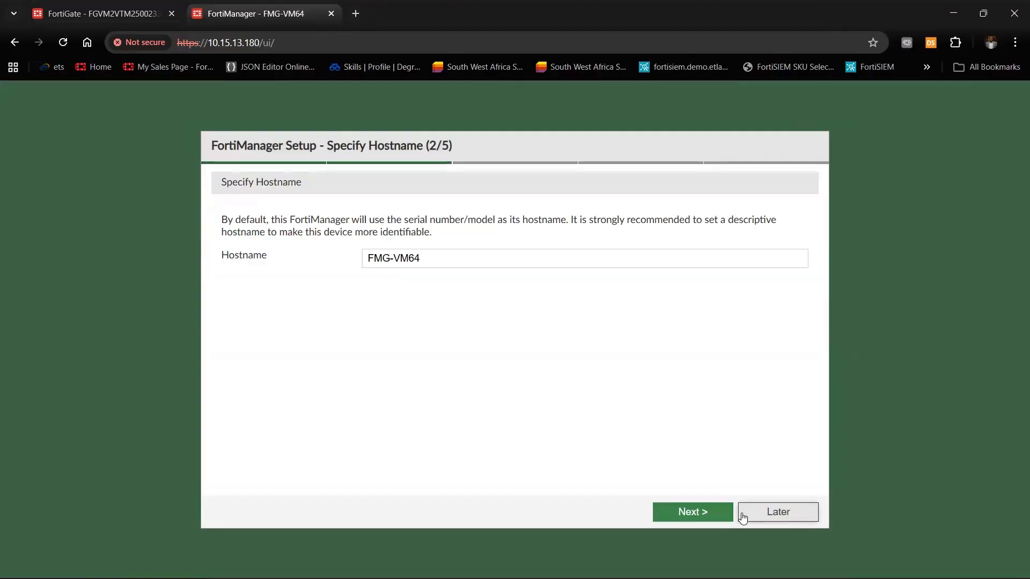
left_click(766, 517)
left_click(764, 517)
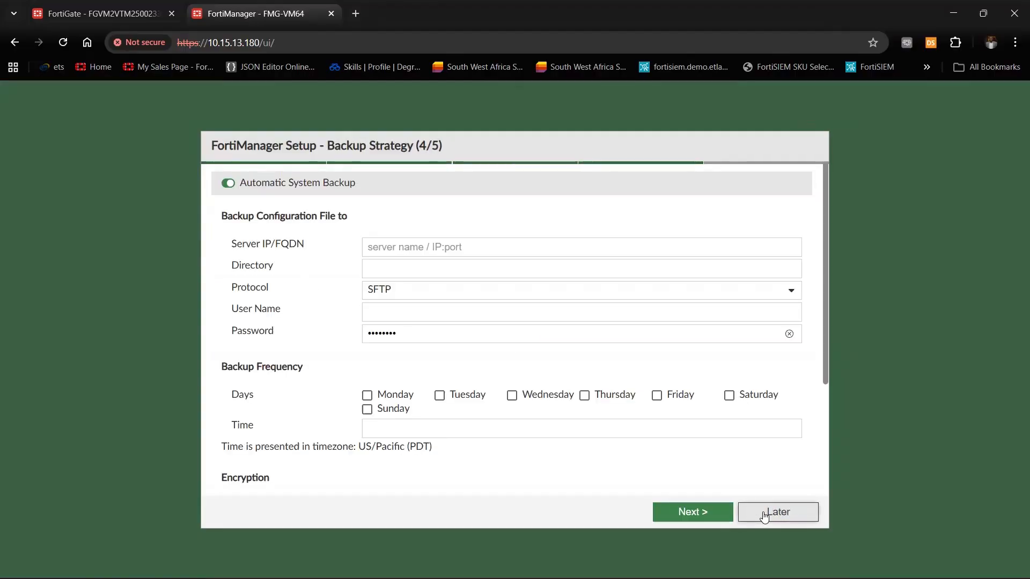
left_click(766, 515)
left_click(769, 511)
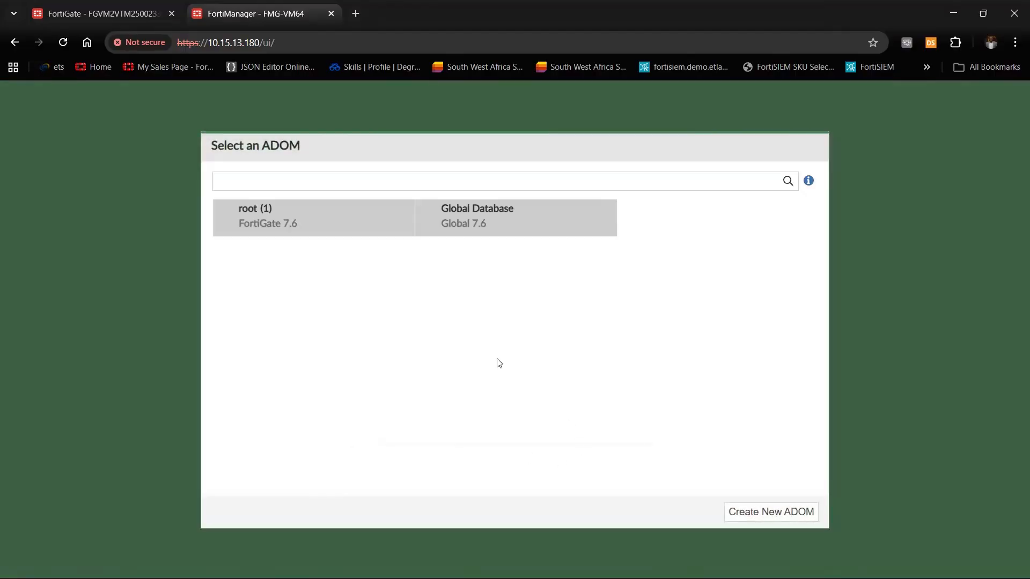
left_click(335, 235)
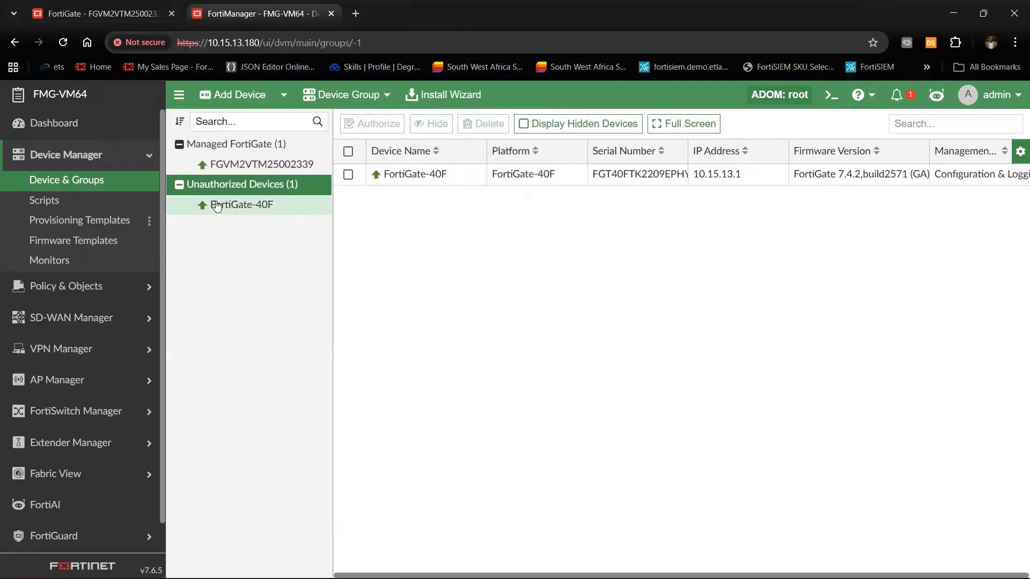
Authorize FortiGate-40F with no policy package, accepting the mismatch warning
left_click(349, 175)
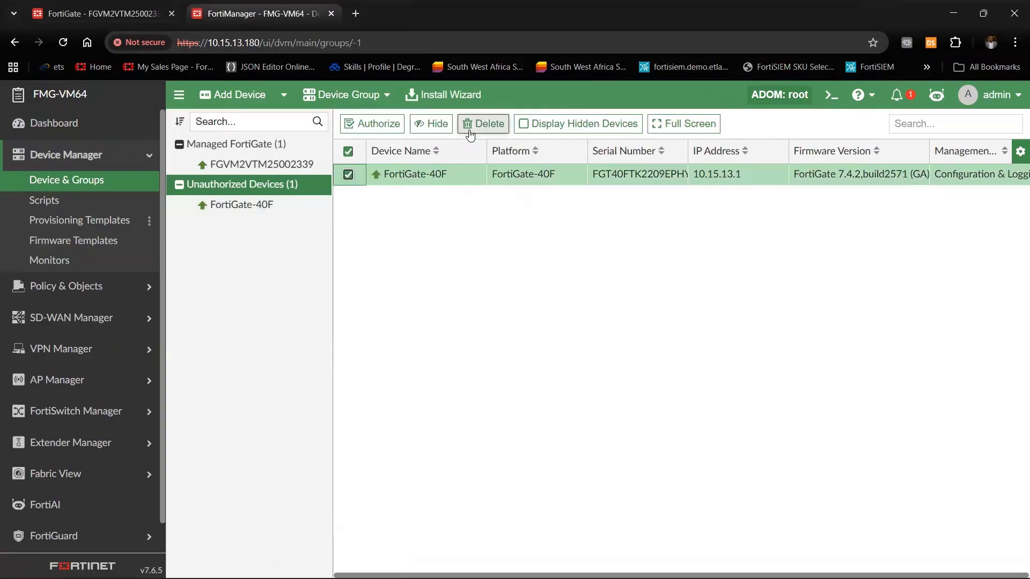
left_click(371, 123)
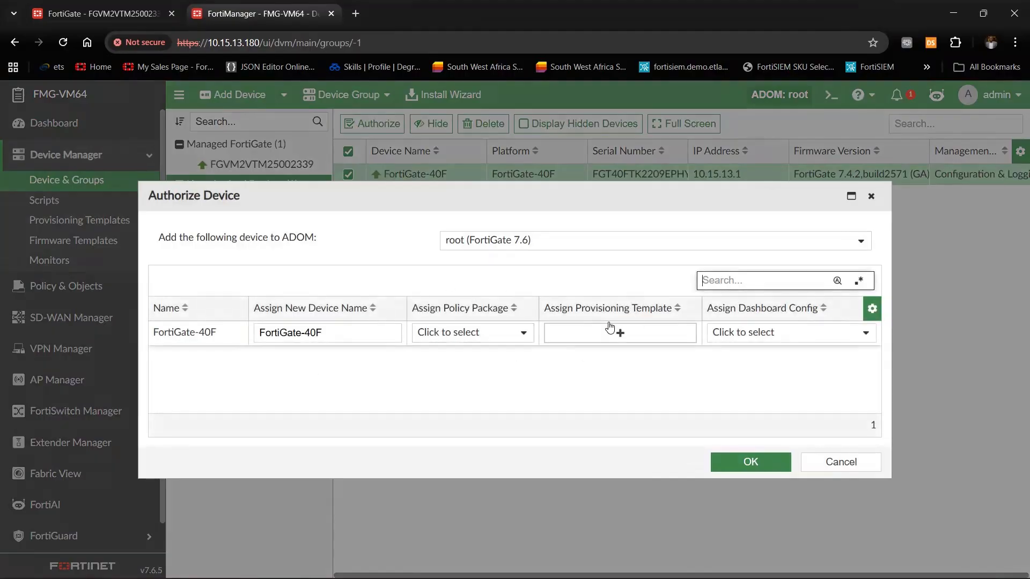
left_click(520, 333)
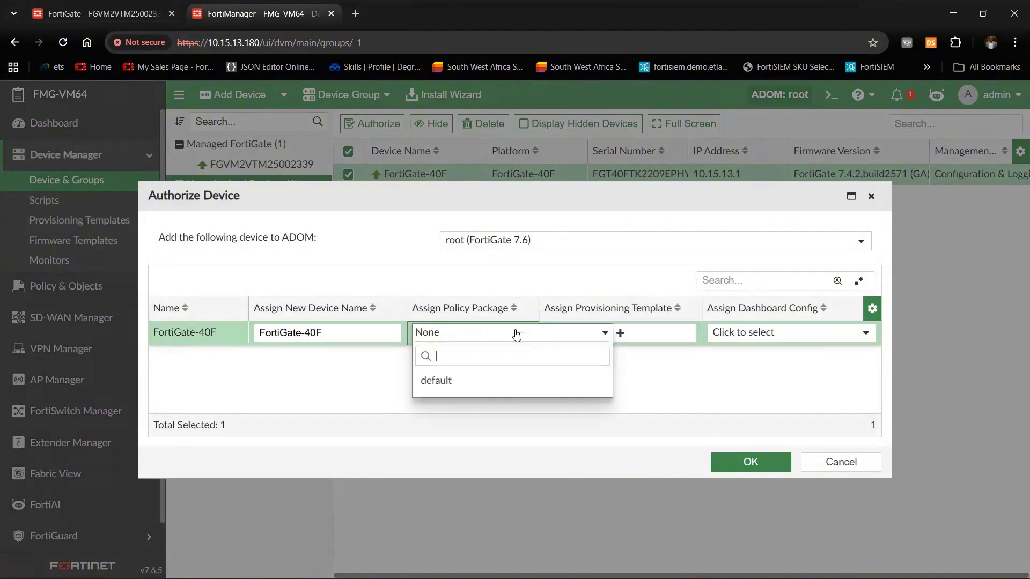
left_click(492, 273)
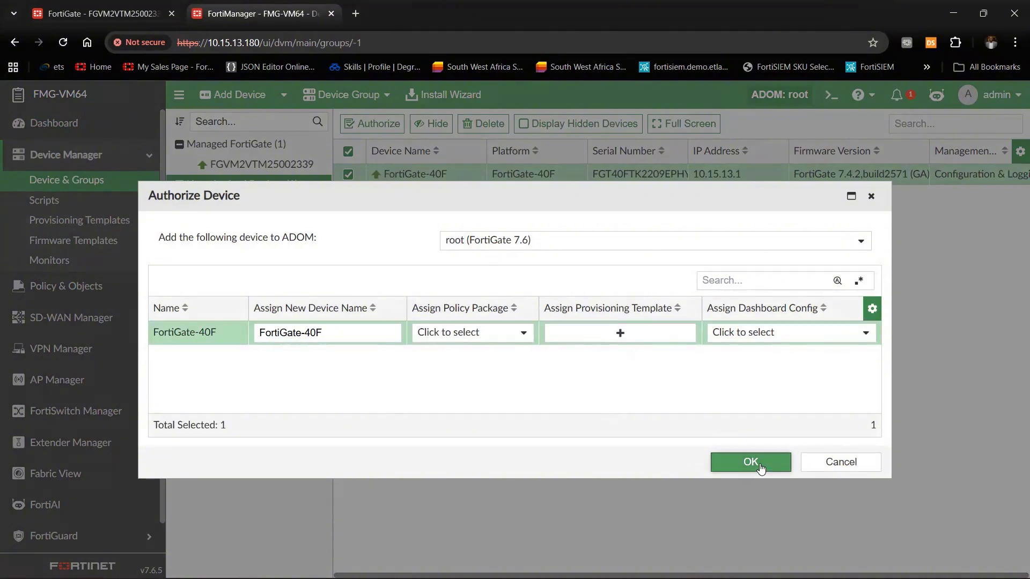
left_click(718, 463)
left_click(578, 410)
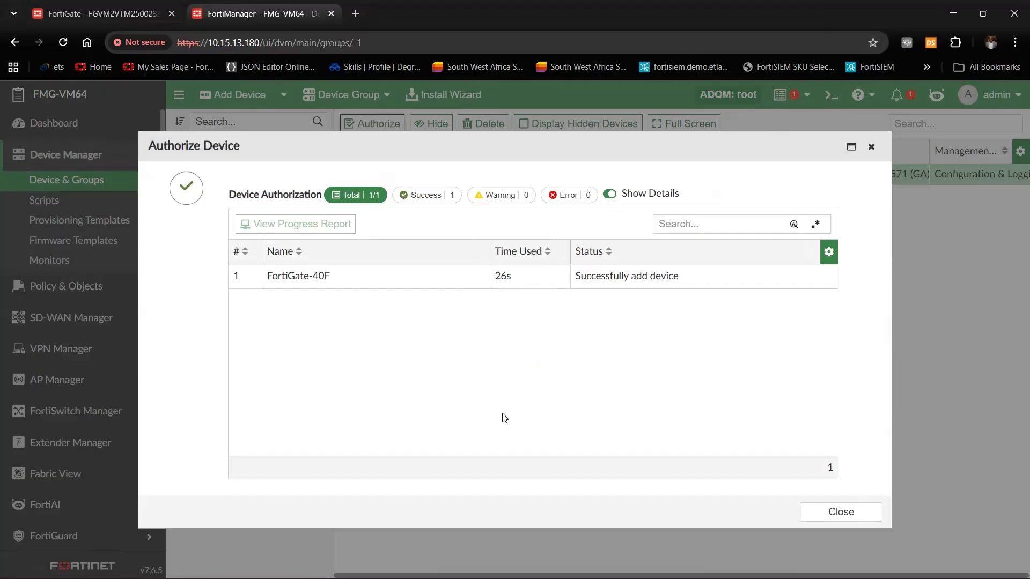
left_click(841, 511)
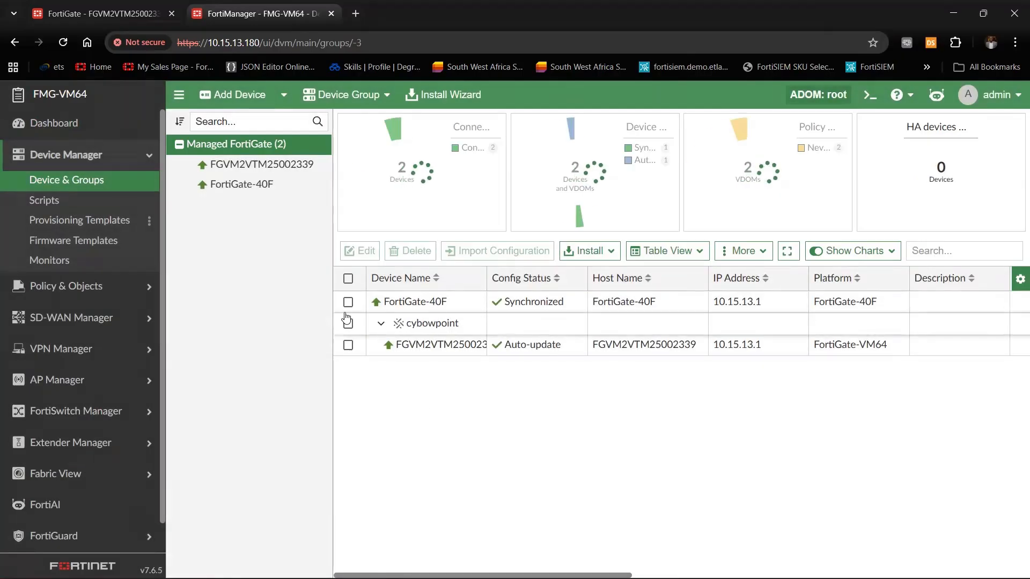
Check FGVM2VTM25002339 and the Managed FortiGate list, then switch to the SDWAN design slides
left_click(305, 172)
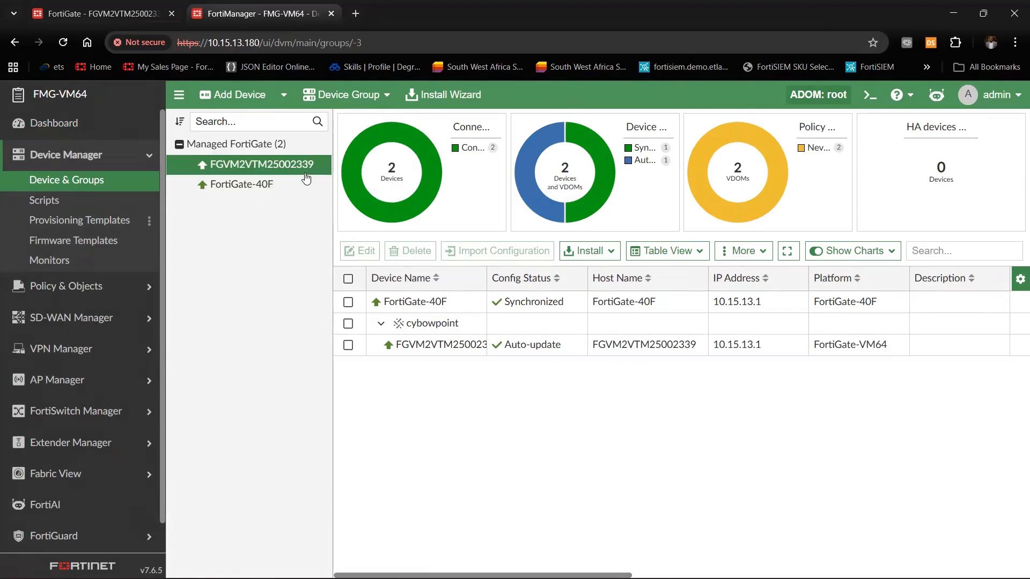
left_click(246, 143)
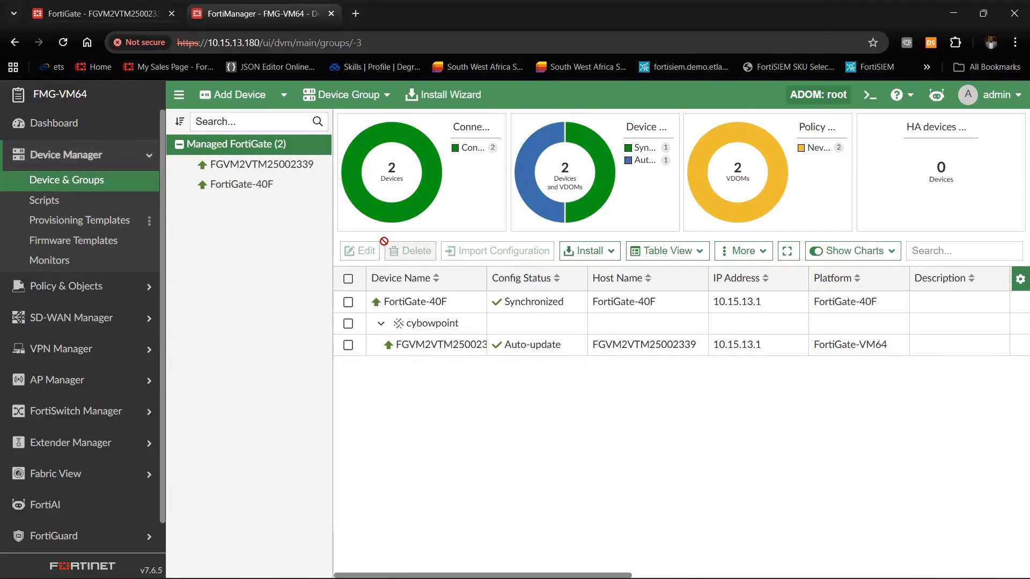
key("super")
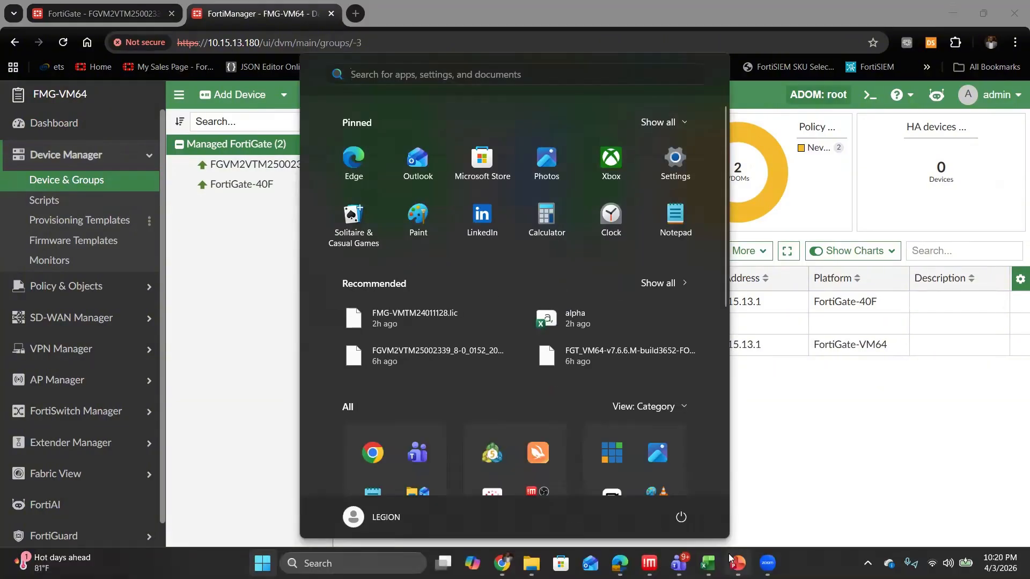
left_click(739, 563)
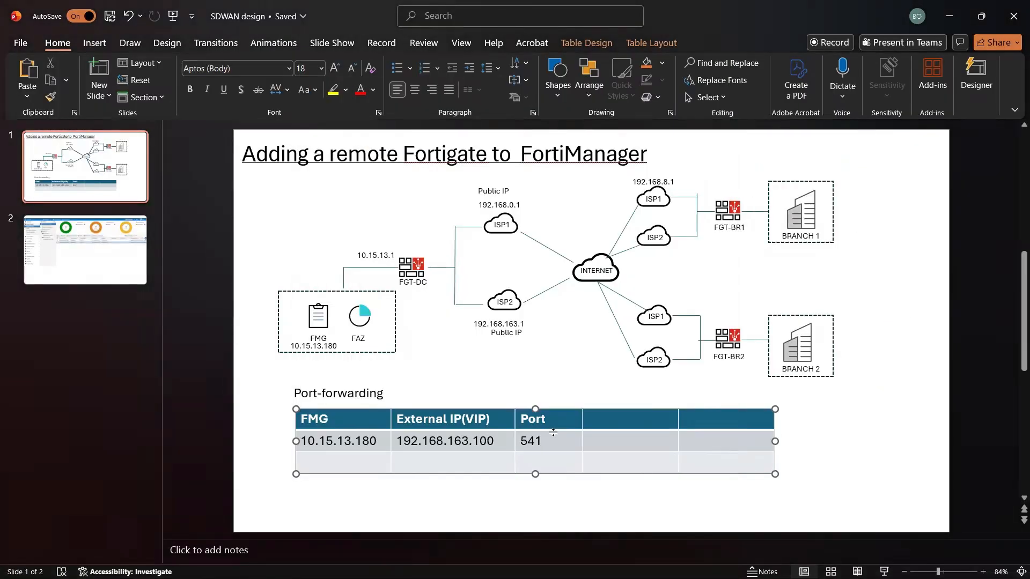